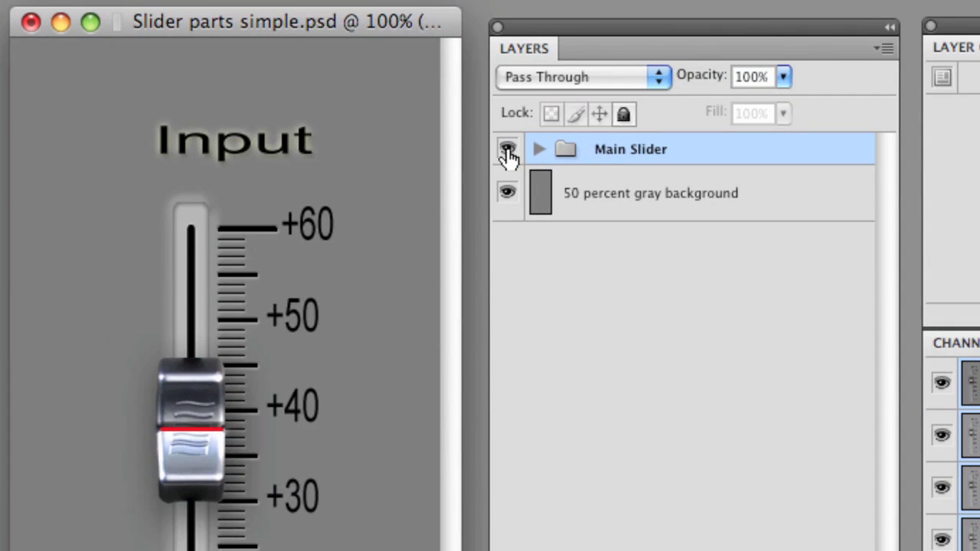
Hide and re-show the Main Slider group, then expand it.
click(333, 132)
click(507, 150)
click(539, 150)
Toggle the Input title, knob and track off and back on to identify each part.
click(507, 182)
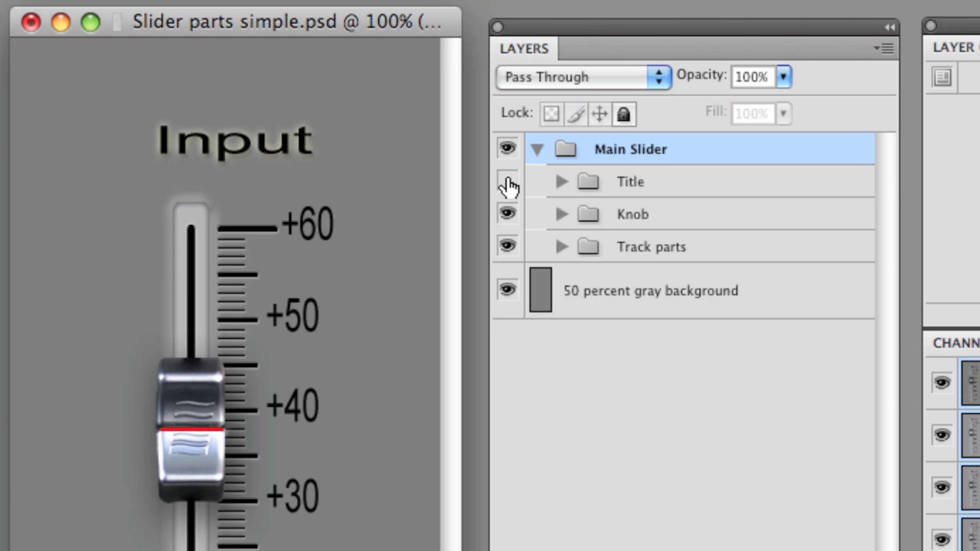
click(507, 184)
click(508, 216)
click(508, 220)
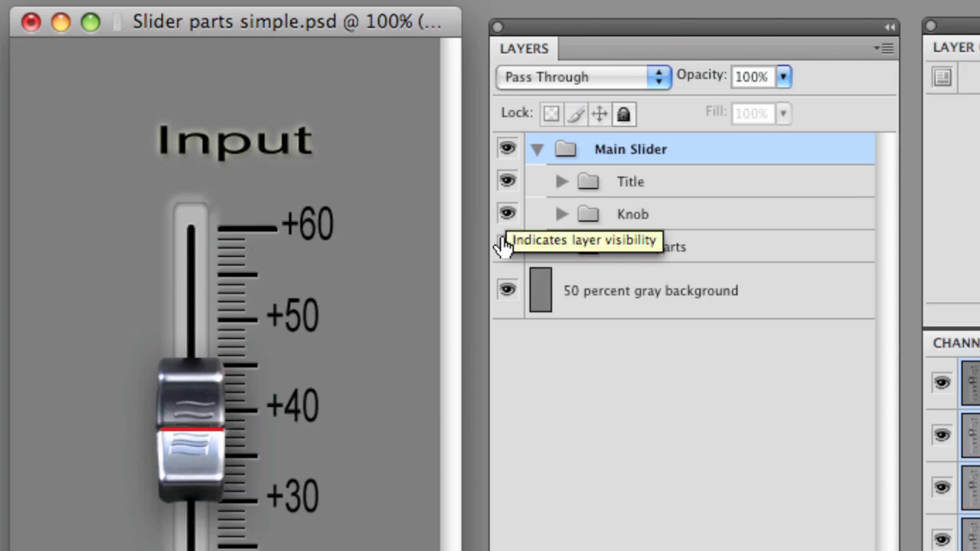
click(508, 246)
click(508, 248)
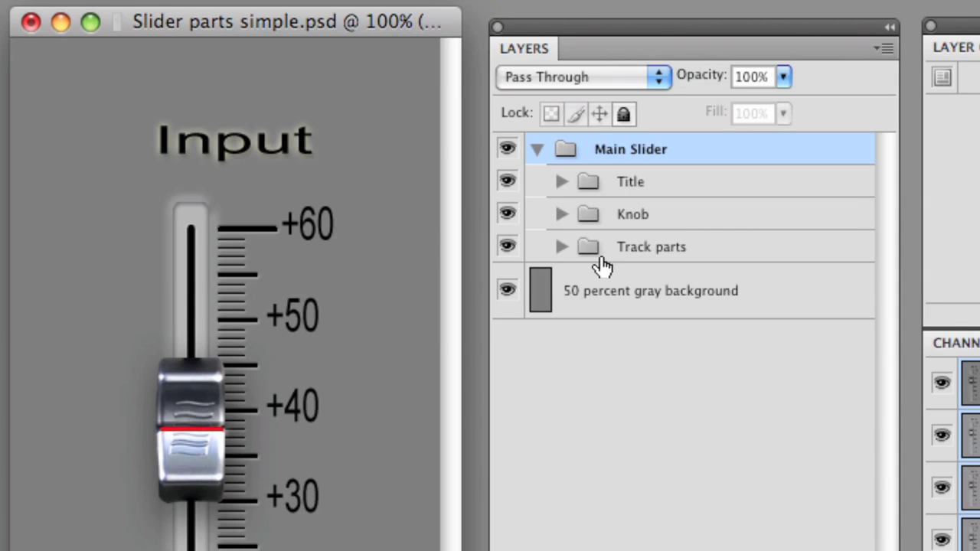
Expand the Title group and toggle its Input title text off and on.
click(561, 184)
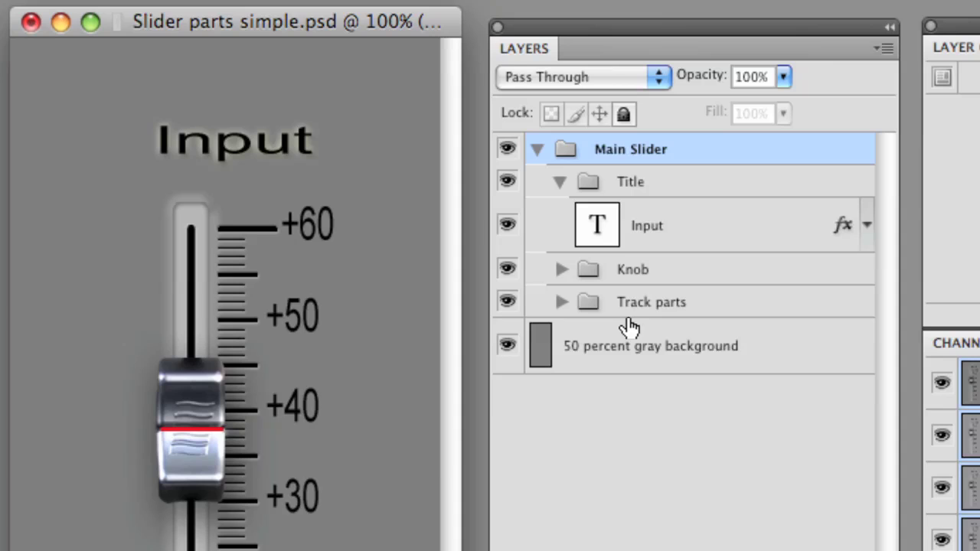
click(507, 228)
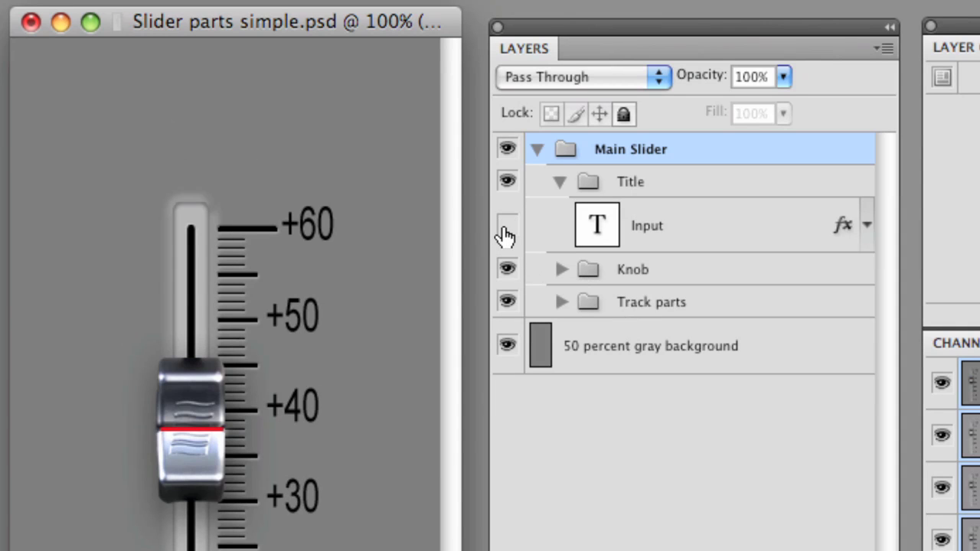
click(506, 230)
Collapse Title, expand Knob, and toggle the red line and knob style layers off and back on.
click(561, 183)
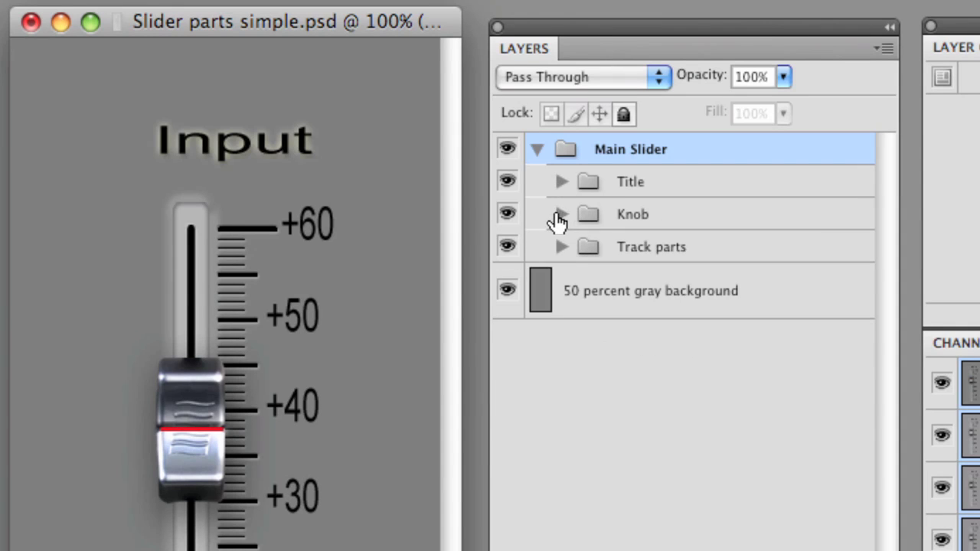
click(560, 215)
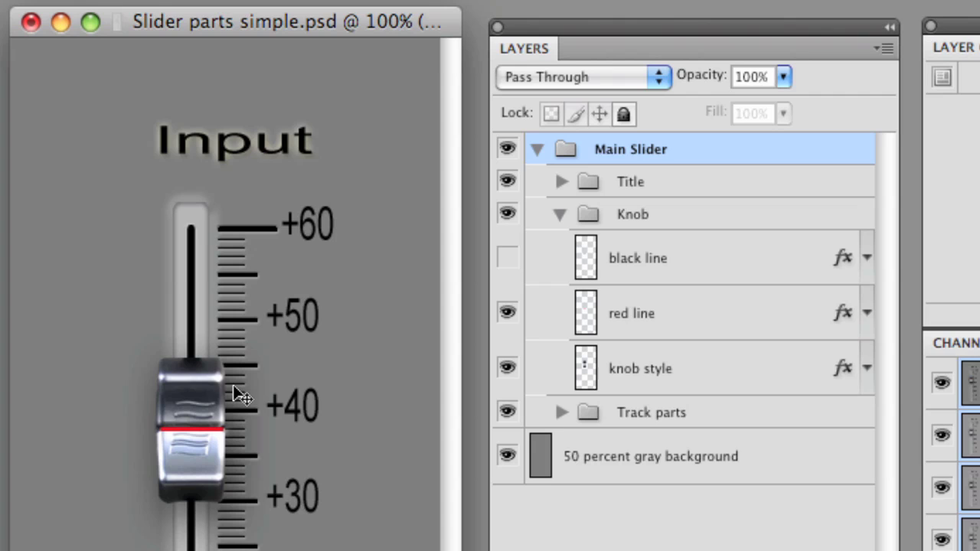
click(507, 313)
click(508, 368)
click(507, 369)
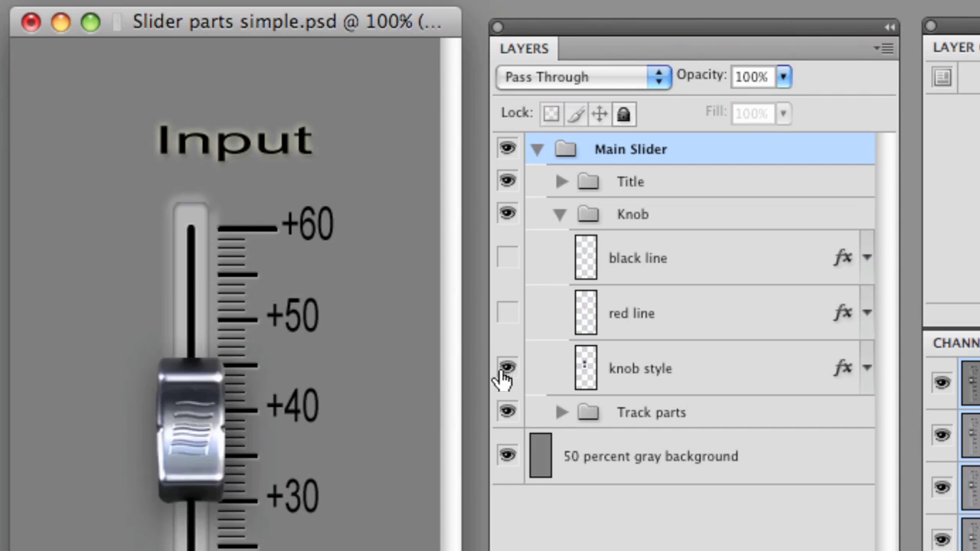
click(507, 314)
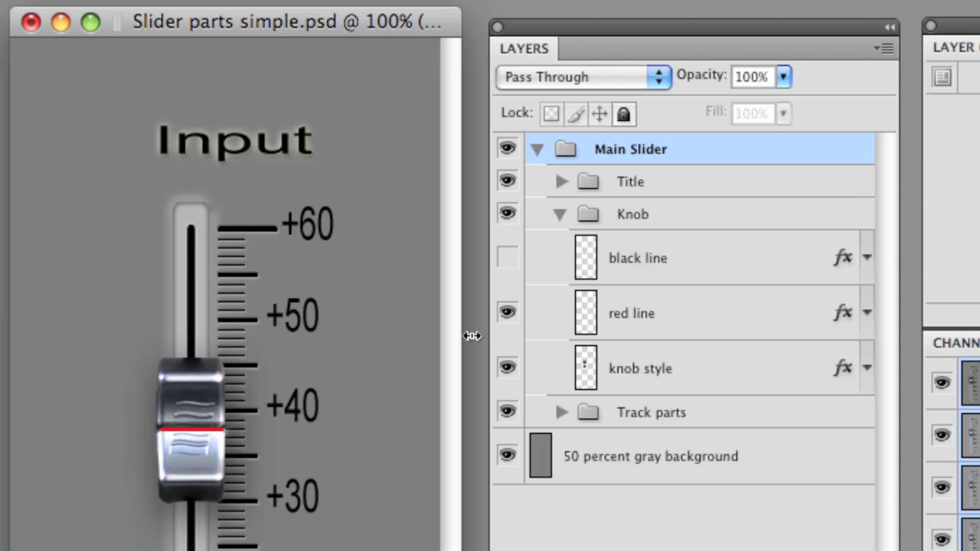
Turn on the knob's black line layer so it covers the red line.
click(507, 259)
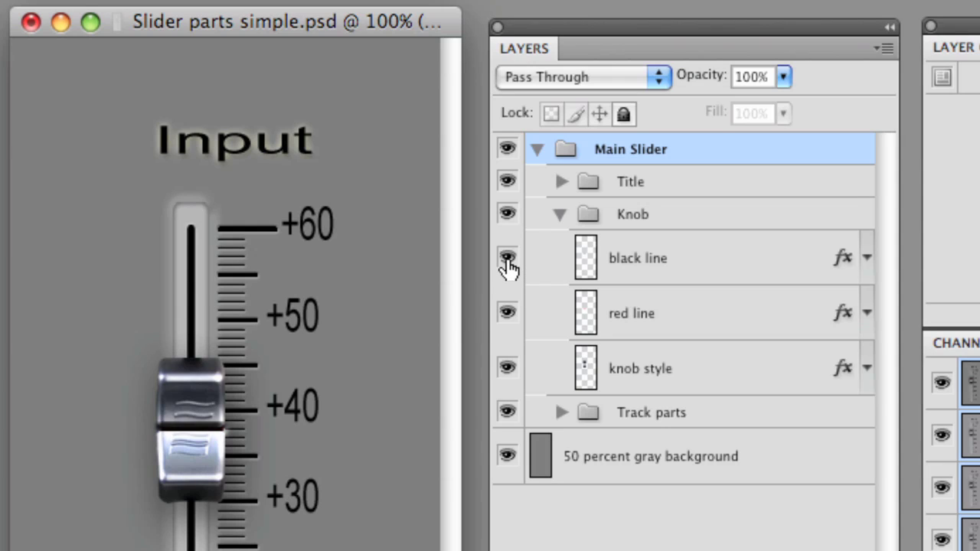
click(507, 258)
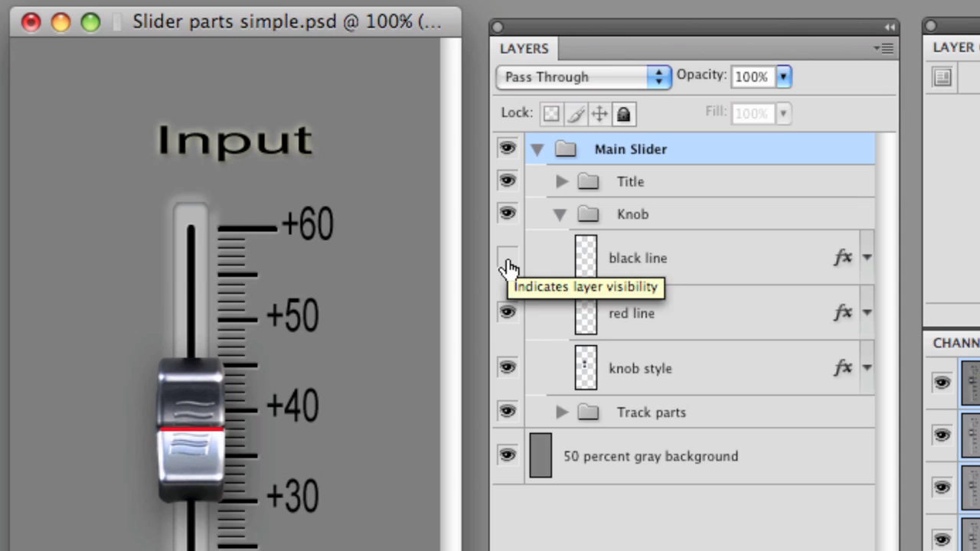
click(508, 258)
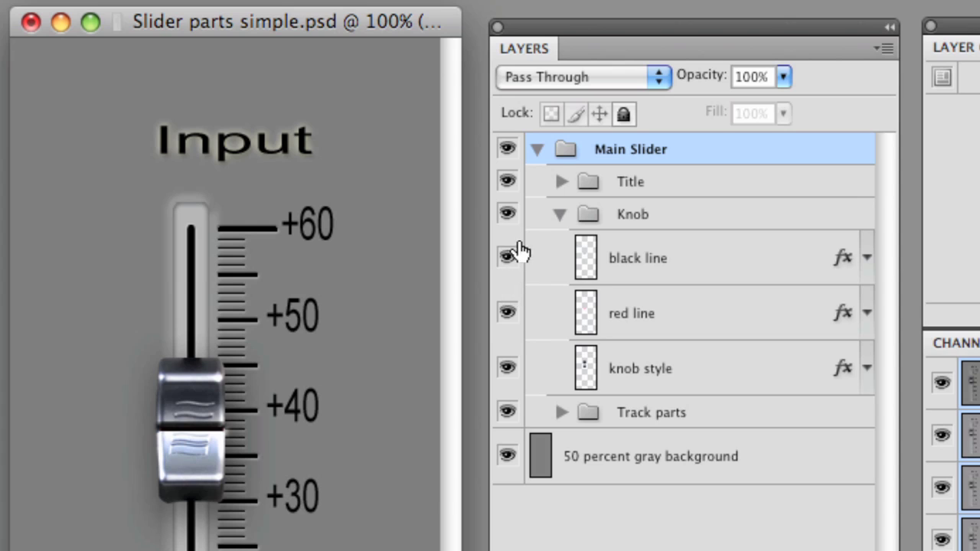
Collapse Knob, expand Track parts, and toggle the range value labels off and on.
click(560, 215)
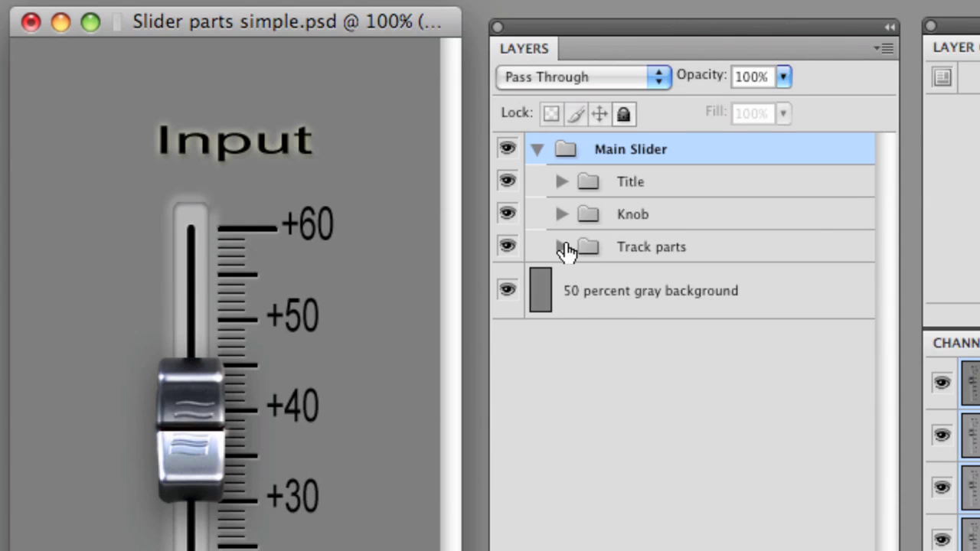
click(561, 246)
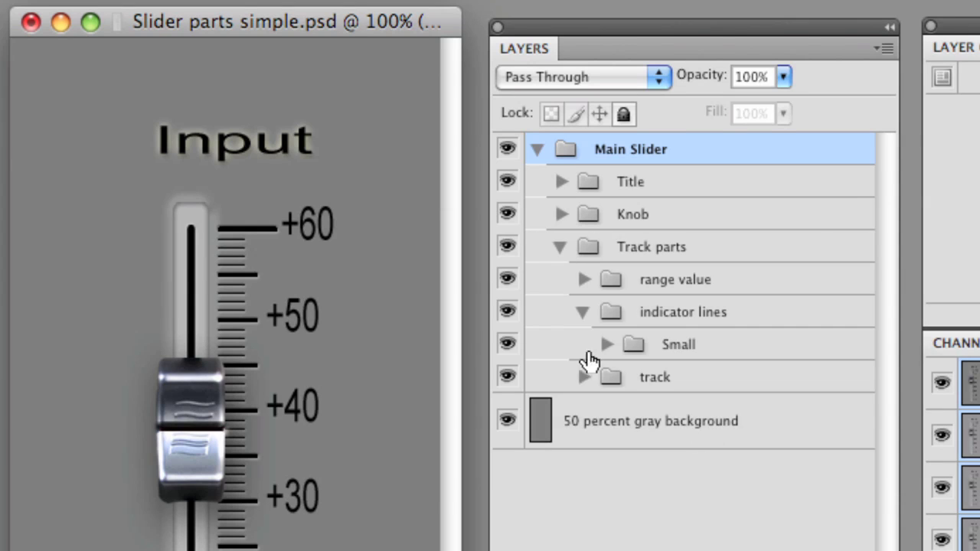
click(508, 280)
click(508, 281)
click(507, 281)
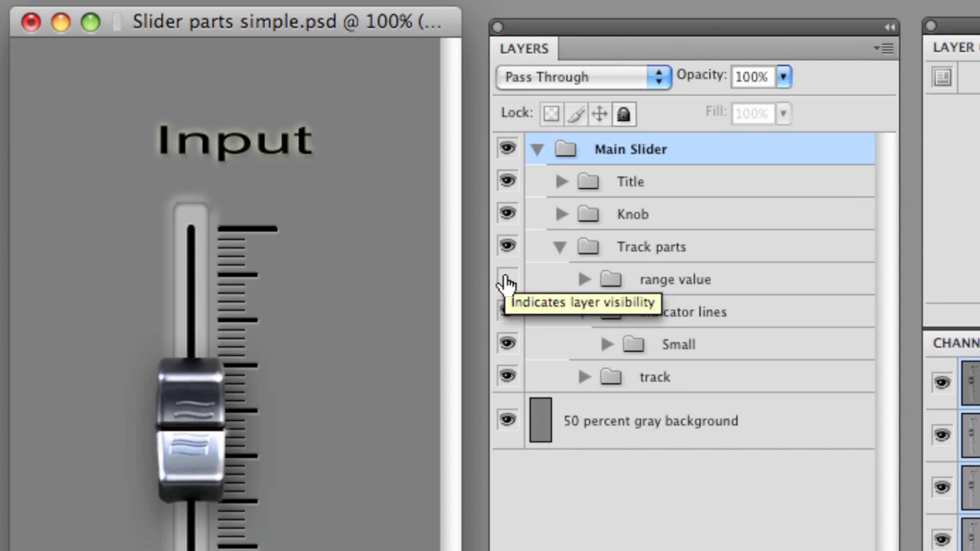
click(507, 281)
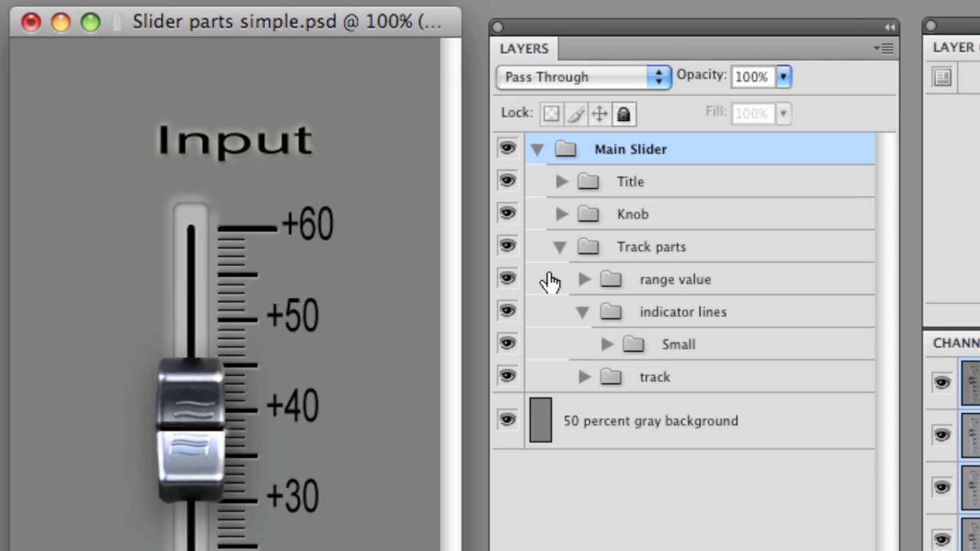
Expand range value, toggle the +60 label off and on, then collapse range value.
click(583, 281)
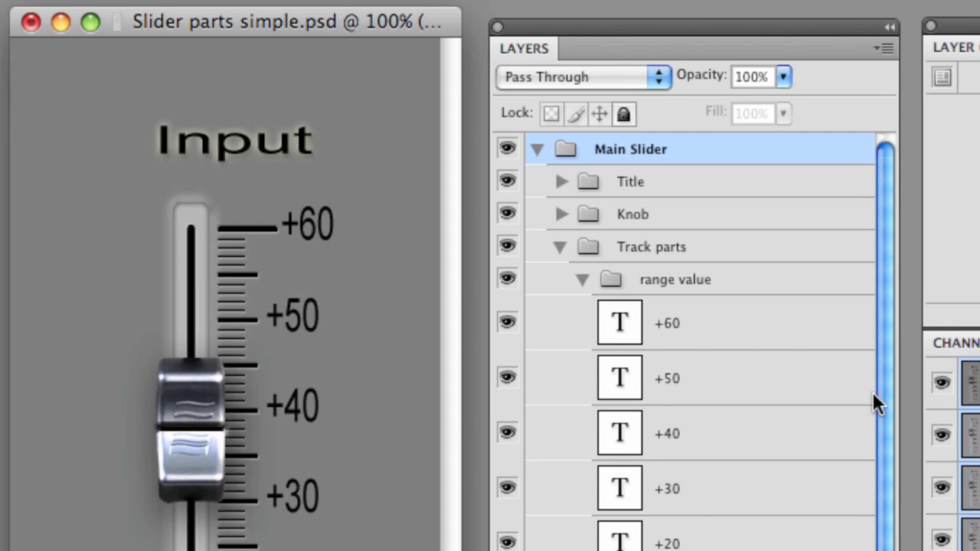
drag(880, 386, 899, 409)
click(509, 291)
click(509, 291)
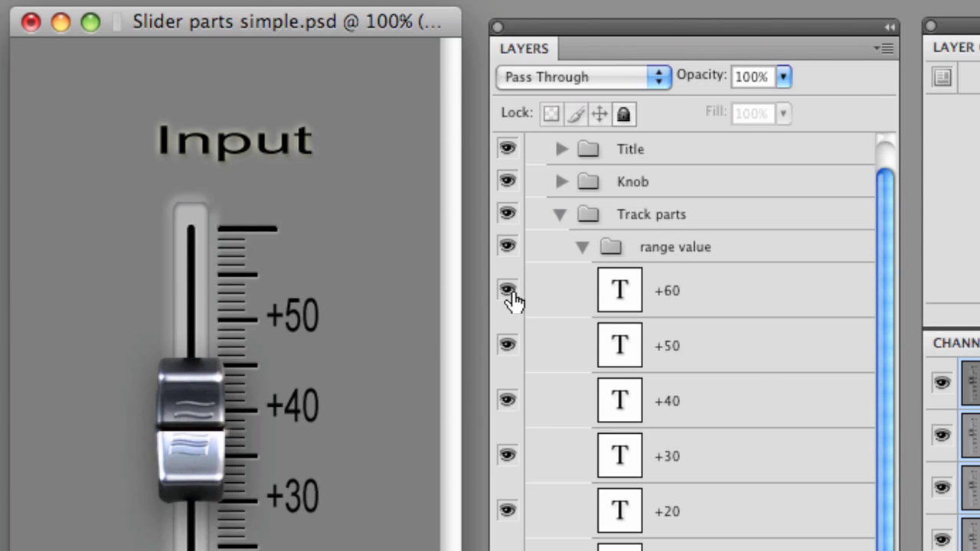
click(581, 247)
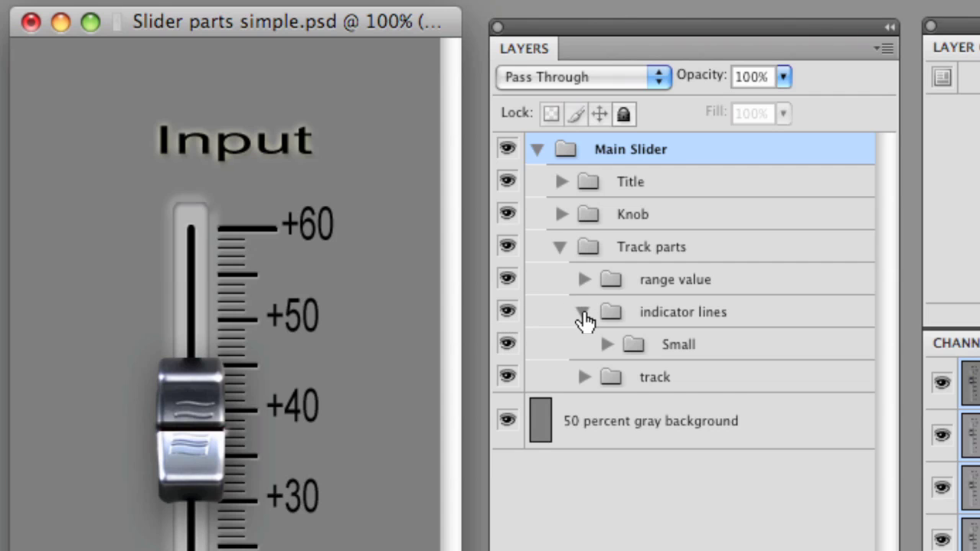
Expand indicator lines and Small, then toggle Top group 1, group 2 and group 3 ticks off and on.
click(587, 313)
click(585, 315)
click(606, 346)
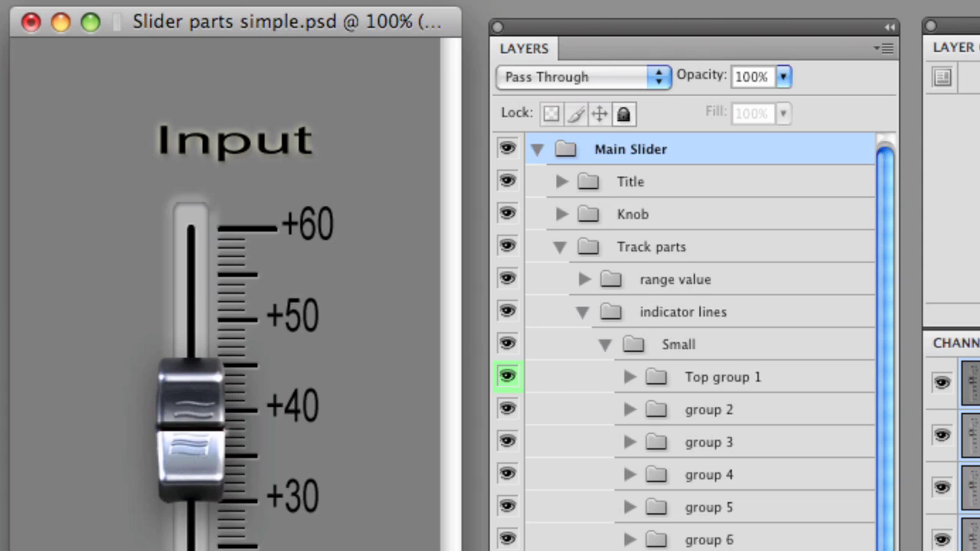
scroll(689, 345, down, 1)
click(507, 346)
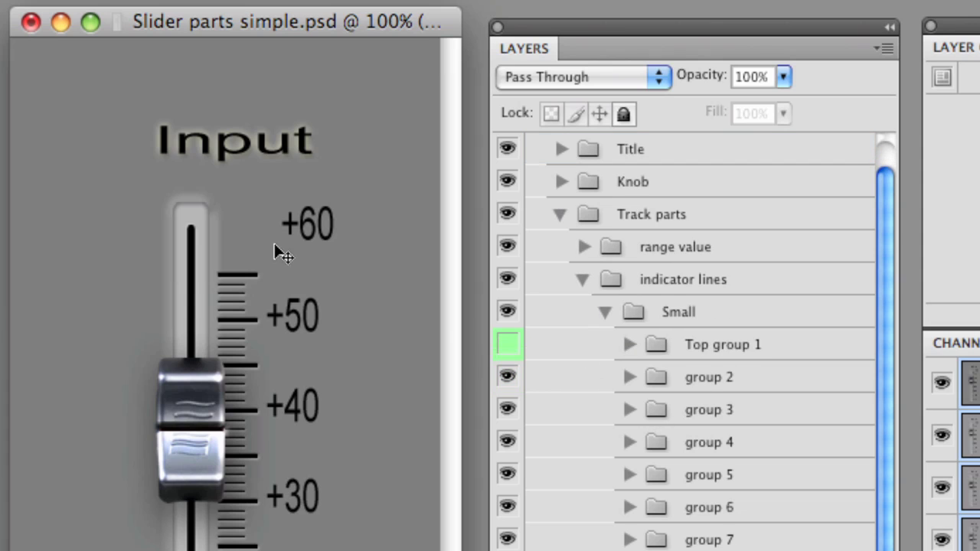
click(507, 346)
click(507, 379)
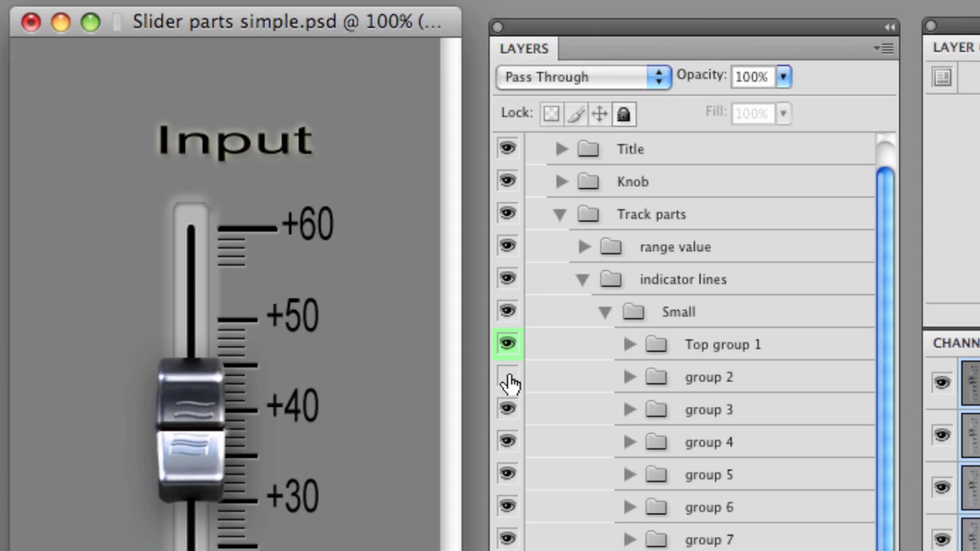
click(509, 378)
click(508, 409)
click(510, 409)
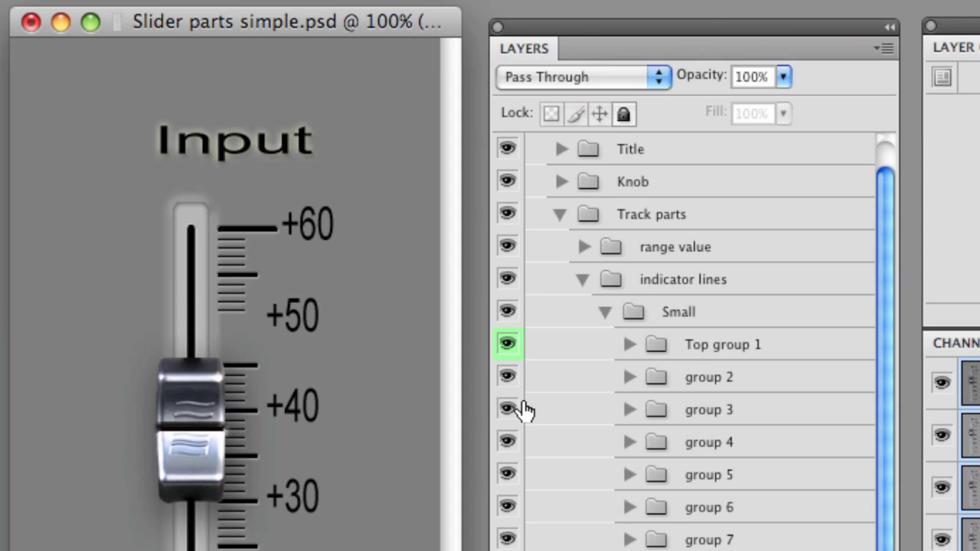
Inside Top group 1, toggle the long +60 tick, short line 1 and short line 2, then collapse it.
click(628, 347)
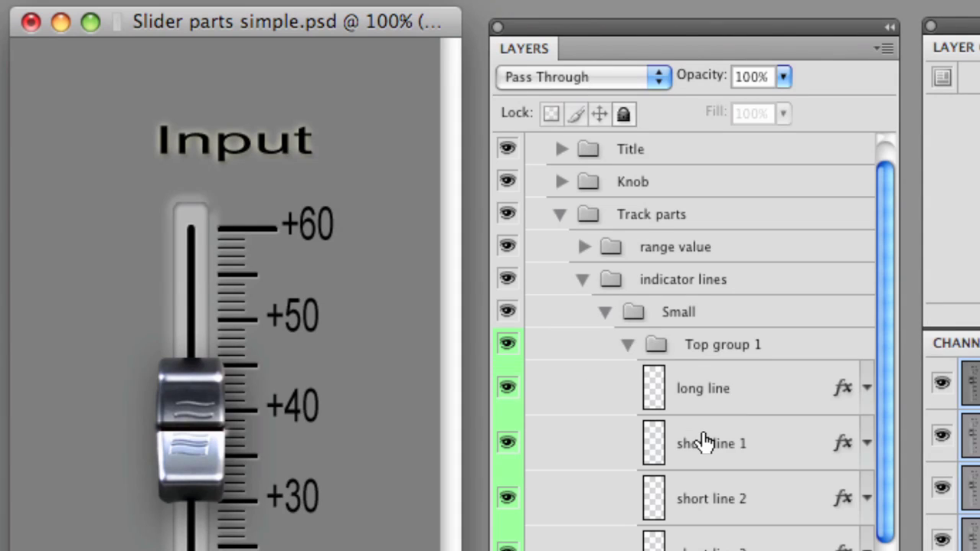
click(508, 389)
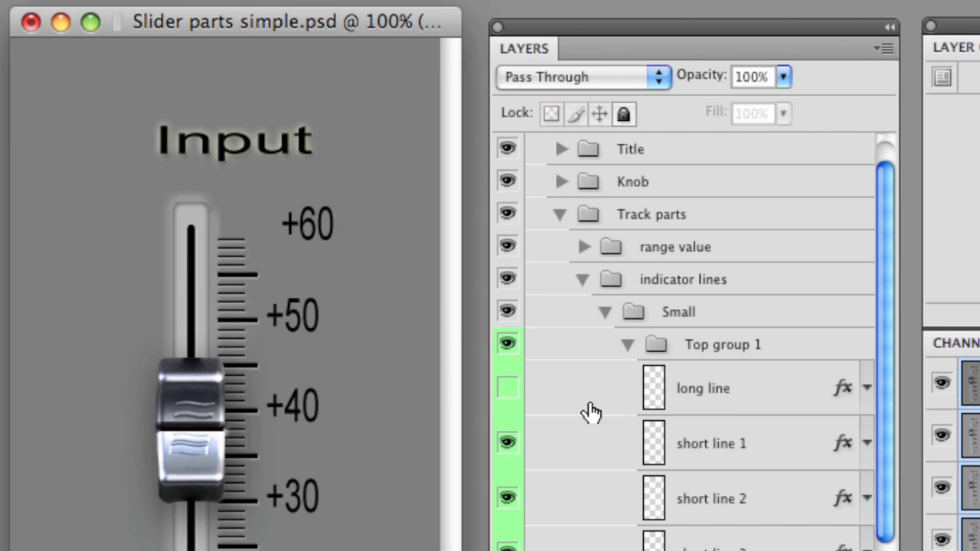
click(508, 389)
click(508, 444)
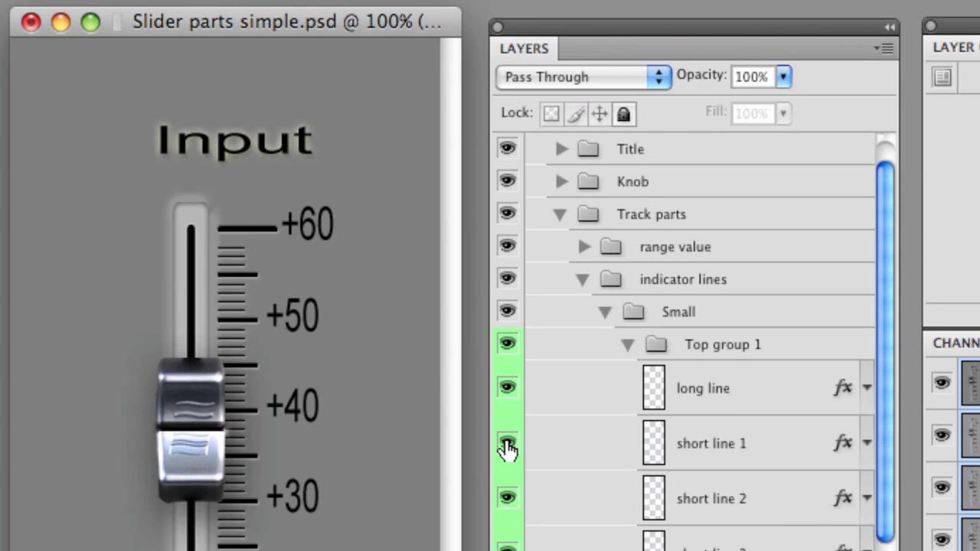
click(508, 444)
click(509, 499)
click(509, 500)
click(630, 346)
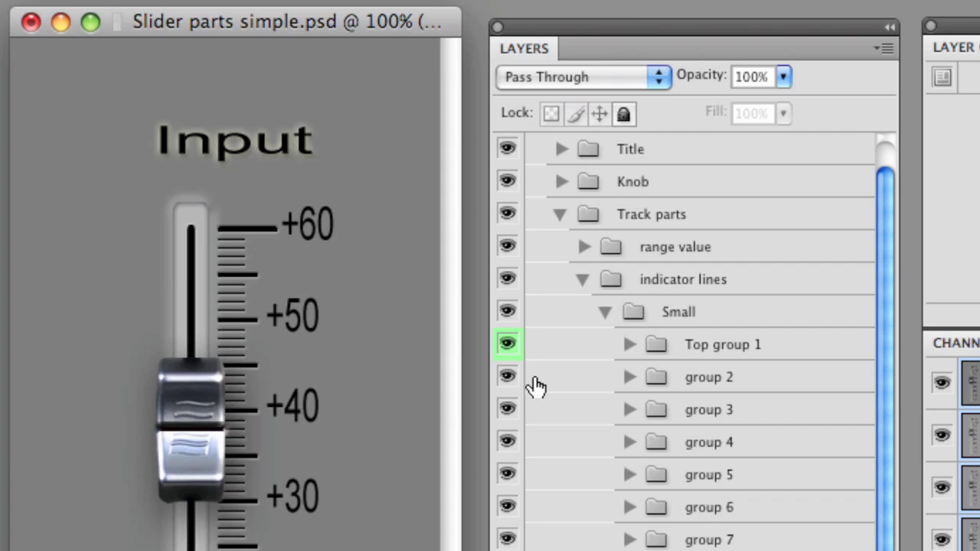
Toggle group 2 and group 3 tick marks off and on, briefly expanding group 2.
click(507, 377)
click(507, 377)
click(508, 412)
click(508, 412)
click(507, 378)
click(509, 381)
click(629, 379)
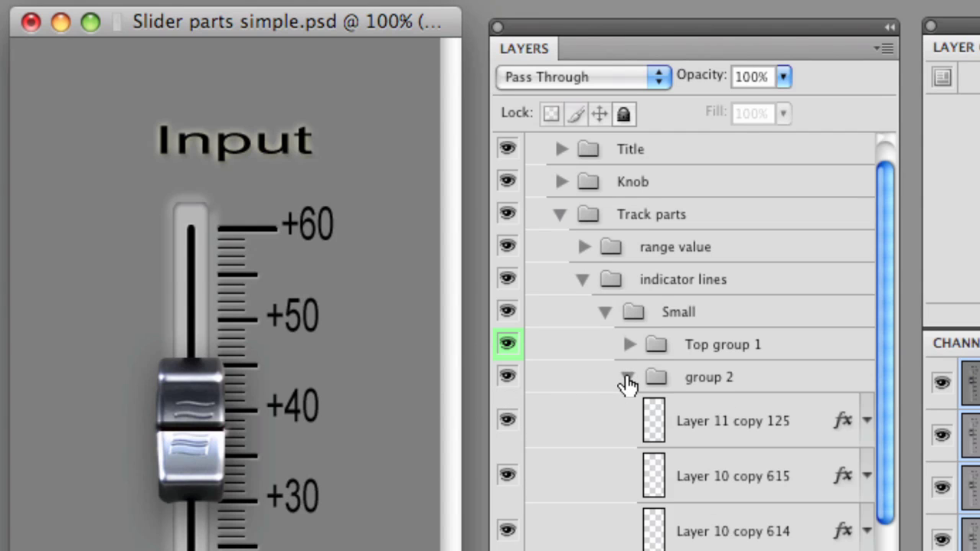
click(627, 379)
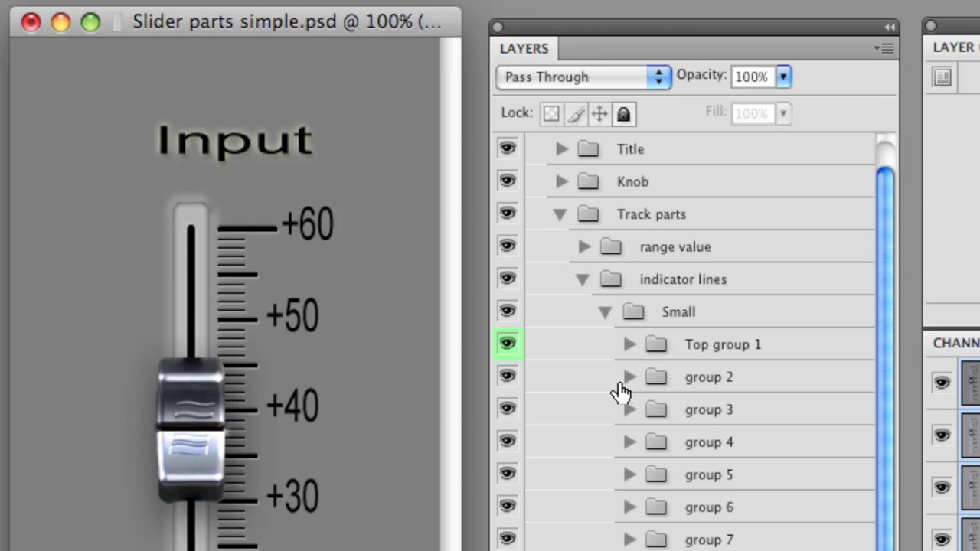
Hide the lowest tick-mark groups, then restore group 13 and Bottom group 14.
scroll(694, 342, down, 4)
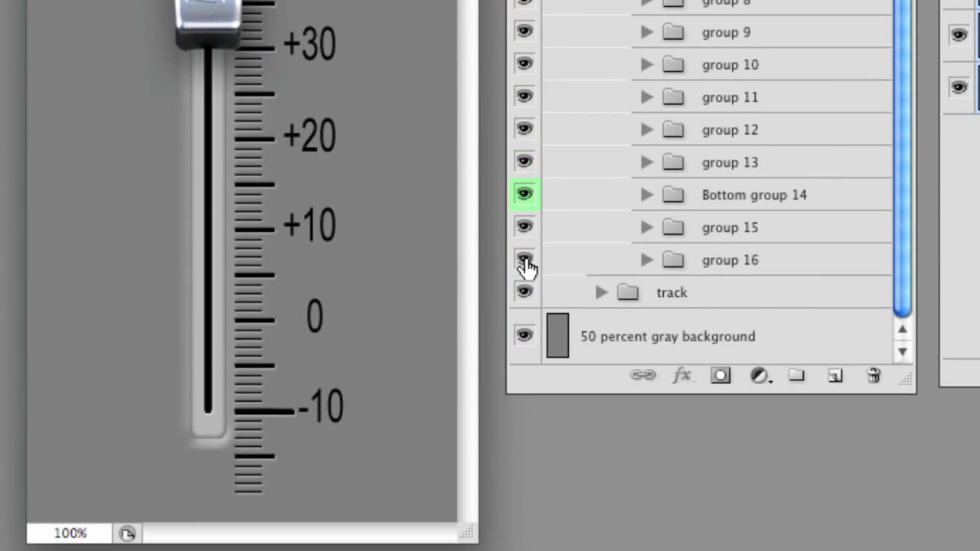
drag(526, 266, 529, 168)
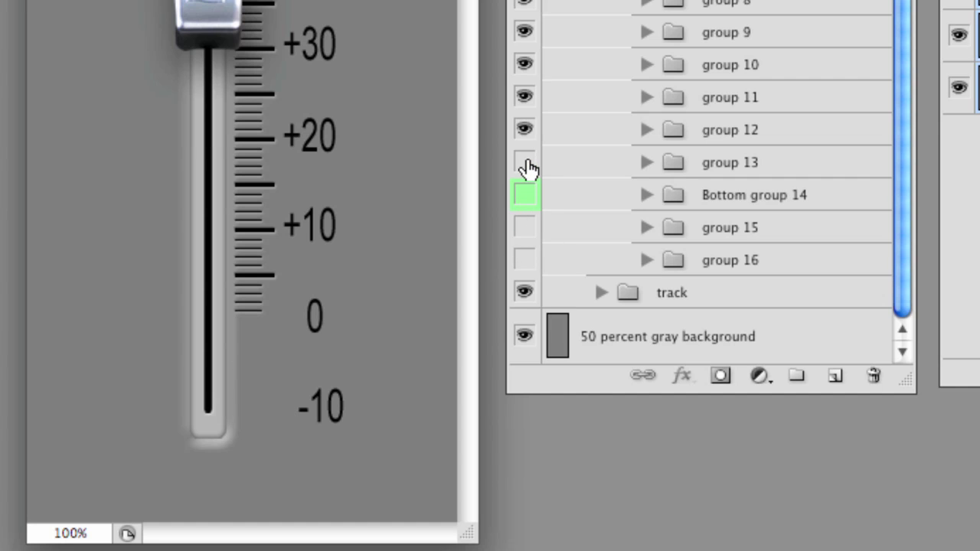
click(526, 163)
click(526, 193)
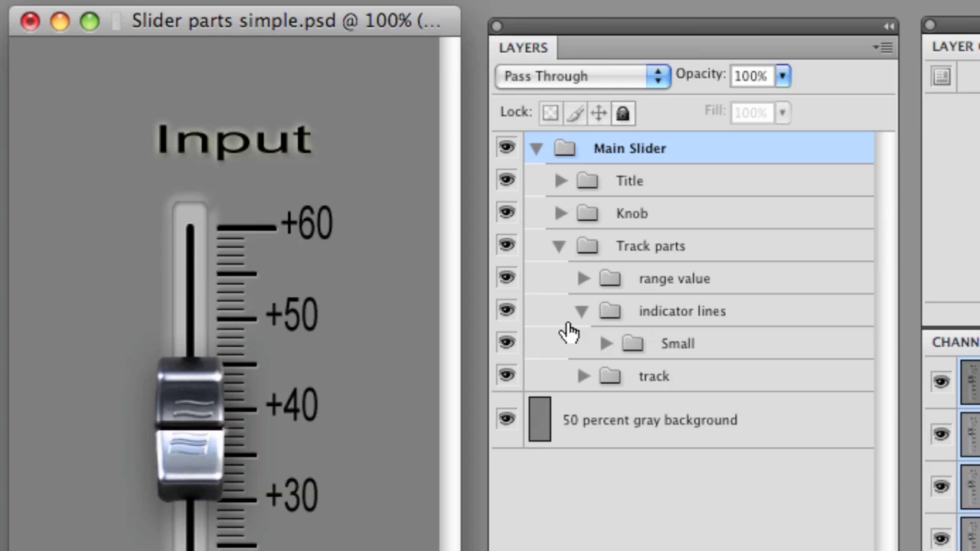
Re-open Track parts, collapse indicator lines, and expand the track group.
click(560, 247)
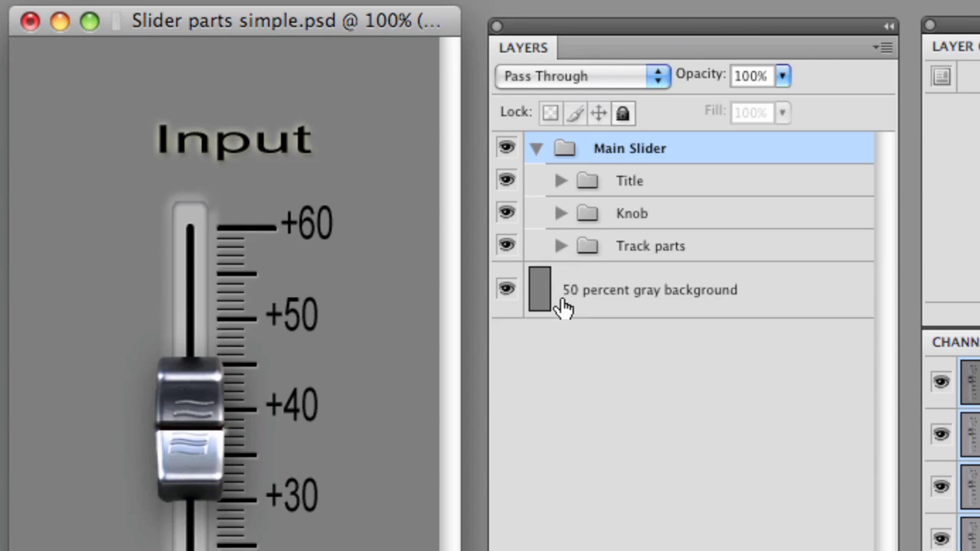
click(559, 247)
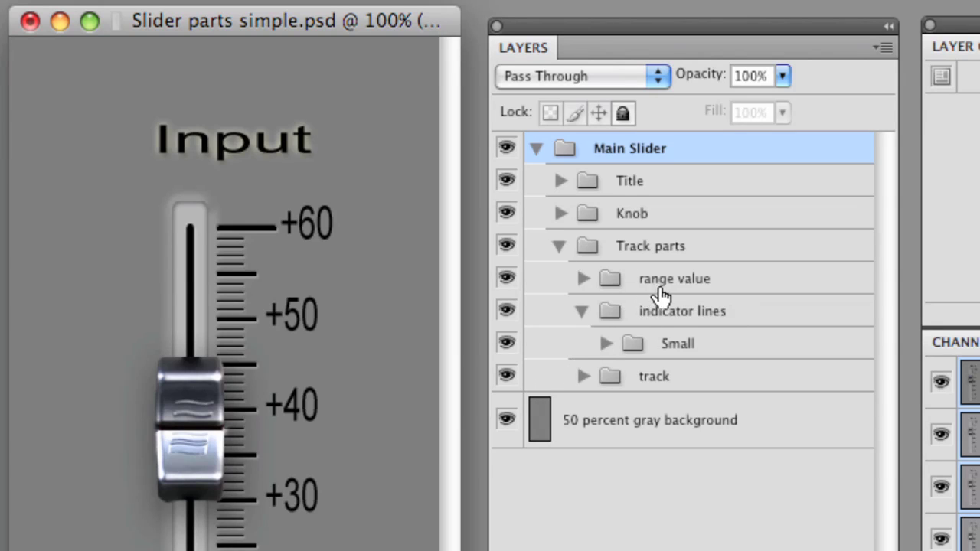
click(583, 313)
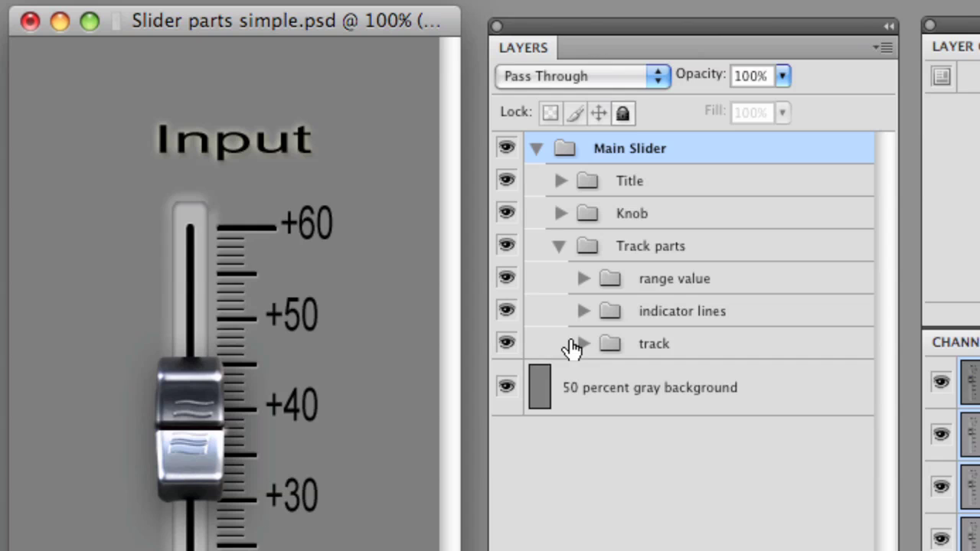
click(583, 345)
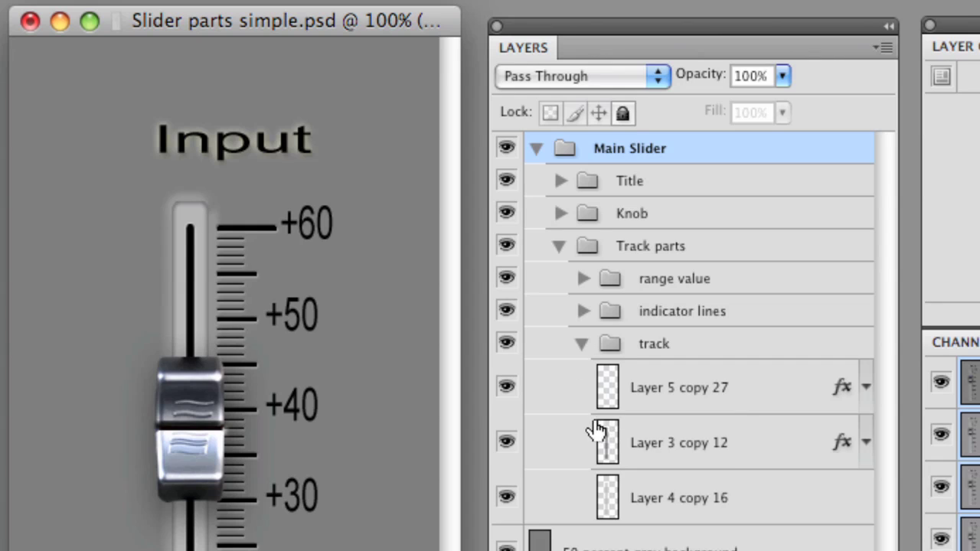
Hide and restore Layer 5 copy 27, Layer 3 copy 12 and Layer 4 copy 16 to identify the track line and slot.
click(508, 389)
click(501, 442)
click(508, 499)
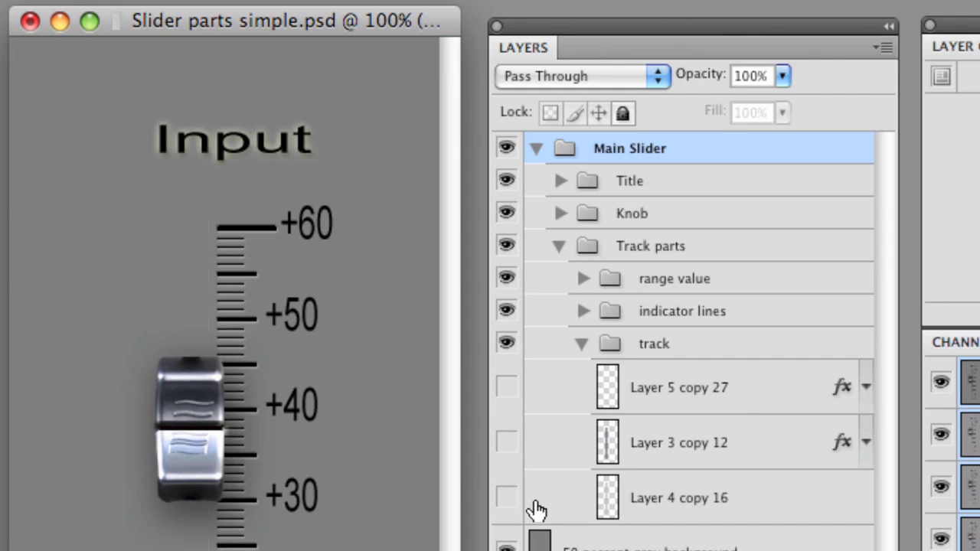
click(509, 499)
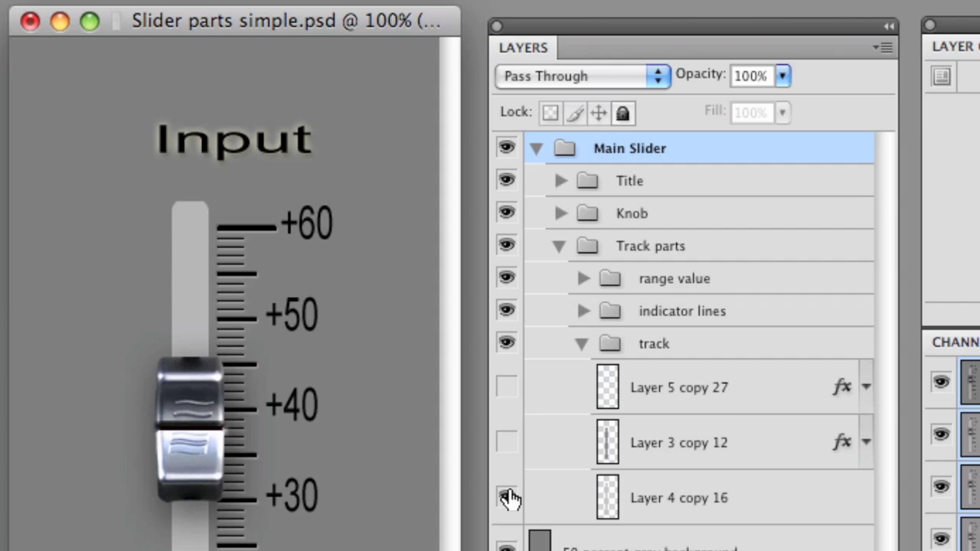
click(507, 447)
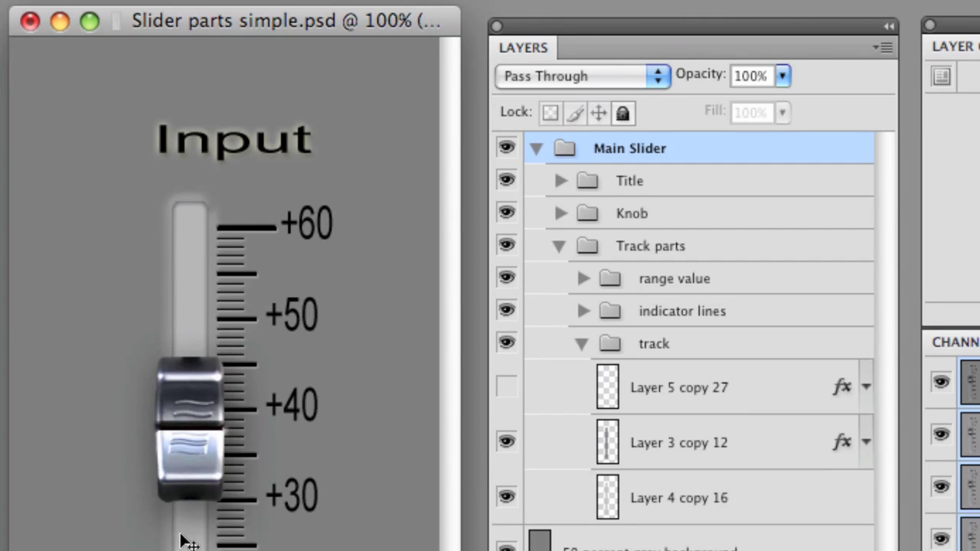
click(506, 387)
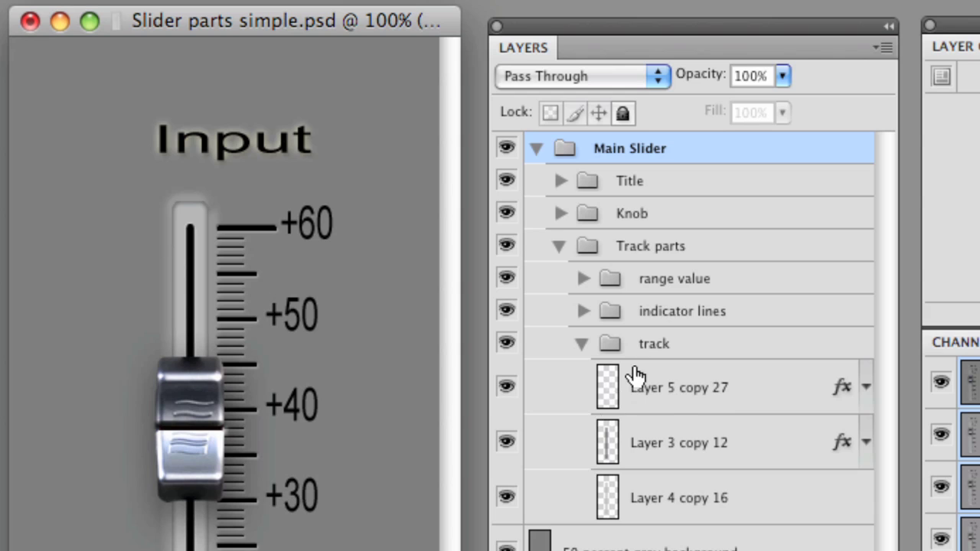
Collapse track and Track parts, expand Knob, and open knob style's Layer Style settings.
click(582, 346)
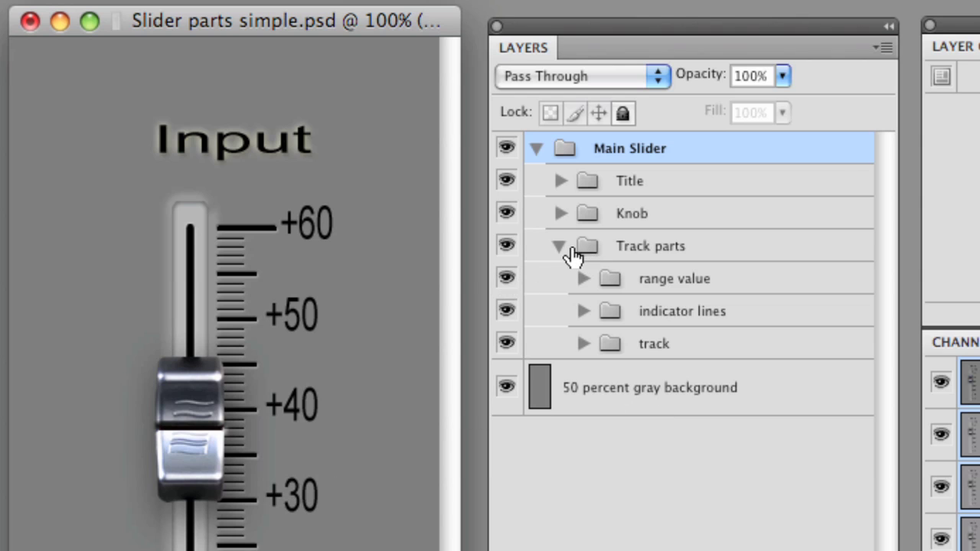
click(559, 247)
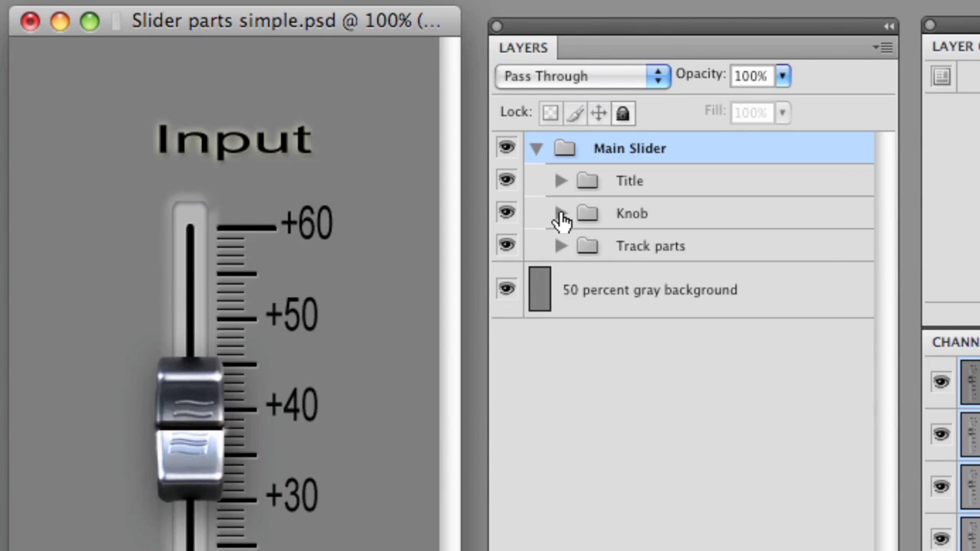
click(560, 216)
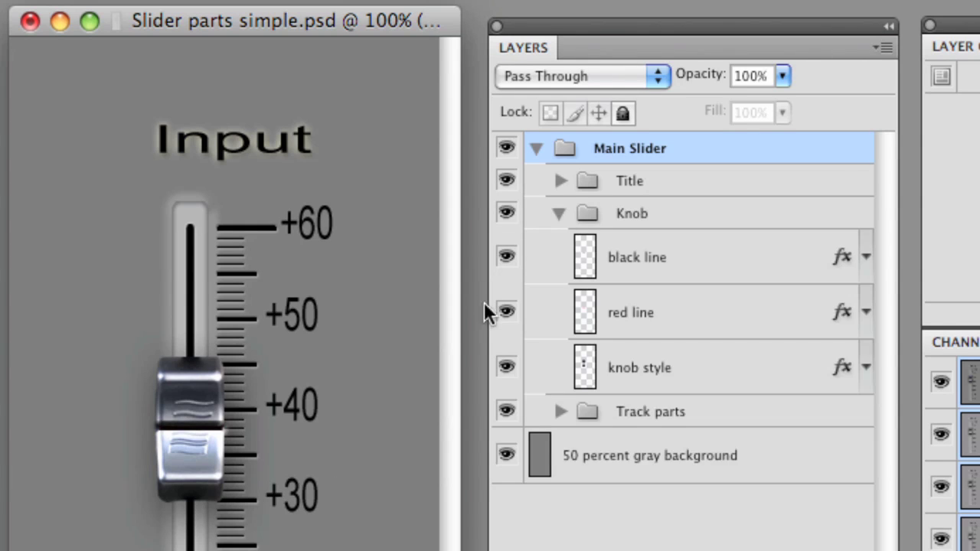
click(595, 376)
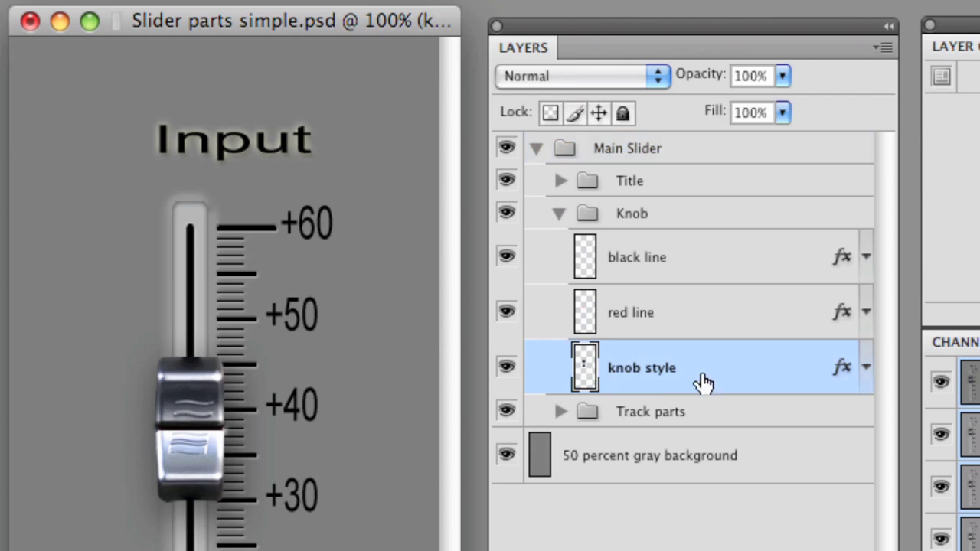
double_click(845, 373)
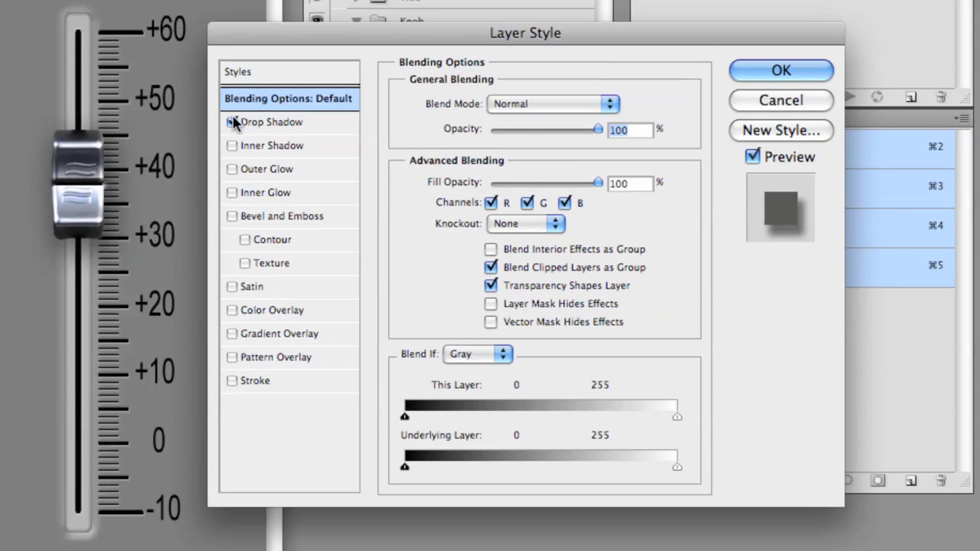
Set the Drop Shadow to 73% opacity, 97° angle, 16 px distance, 11% spread and 16 px size.
click(233, 123)
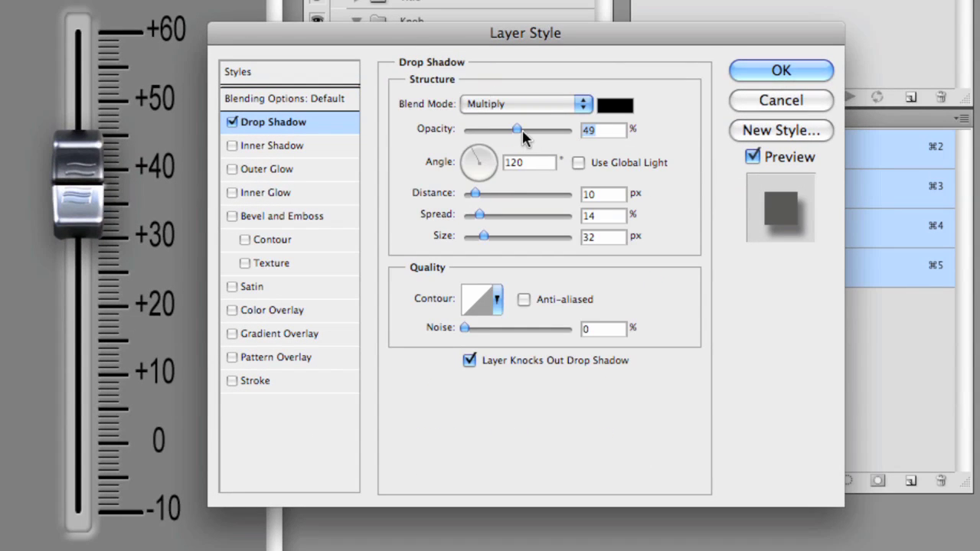
drag(518, 130, 545, 131)
drag(75, 220, 73, 219)
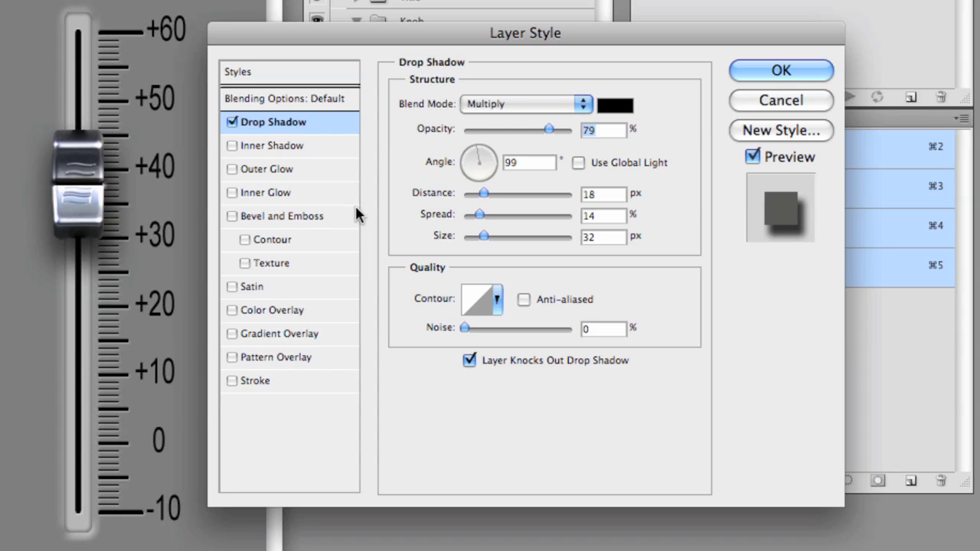
drag(484, 195, 479, 237)
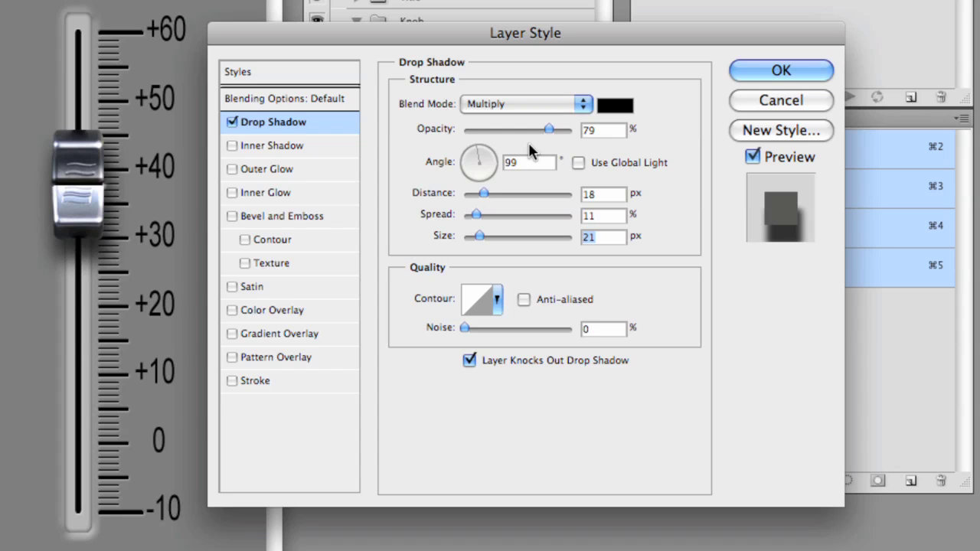
drag(541, 131, 542, 126)
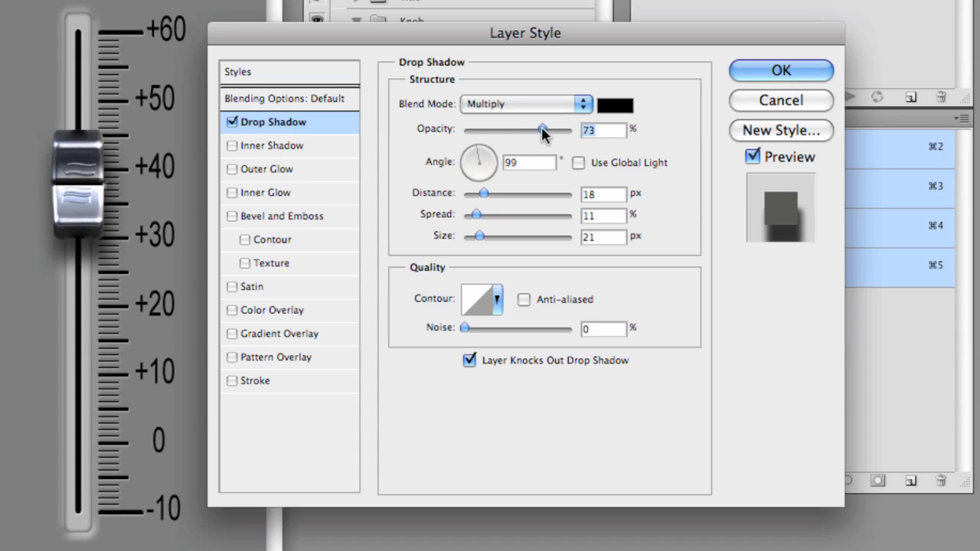
drag(478, 236, 477, 240)
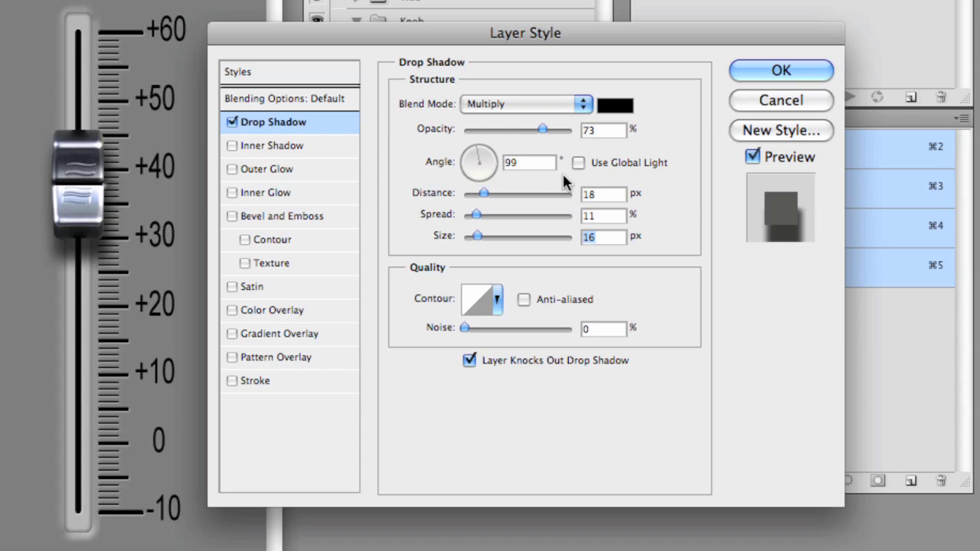
mouse_move(110, 215)
mouse_down()
mouse_move(107, 207)
mouse_move(111, 215)
mouse_up()
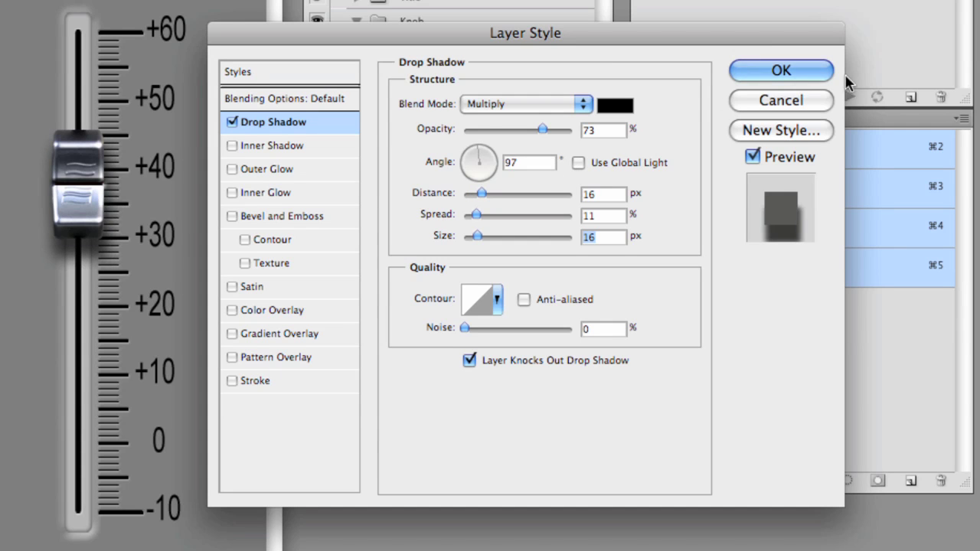
click(817, 74)
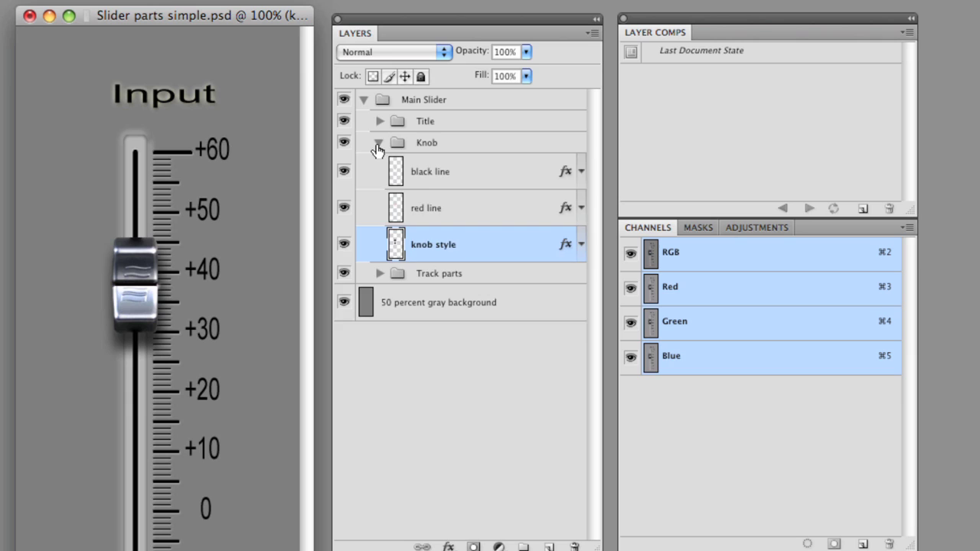
click(357, 26)
click(364, 100)
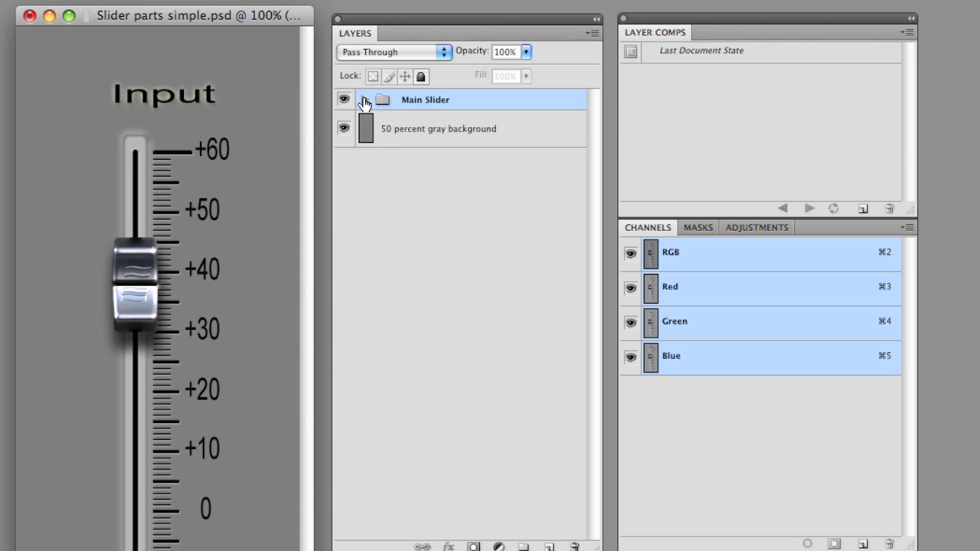
click(365, 100)
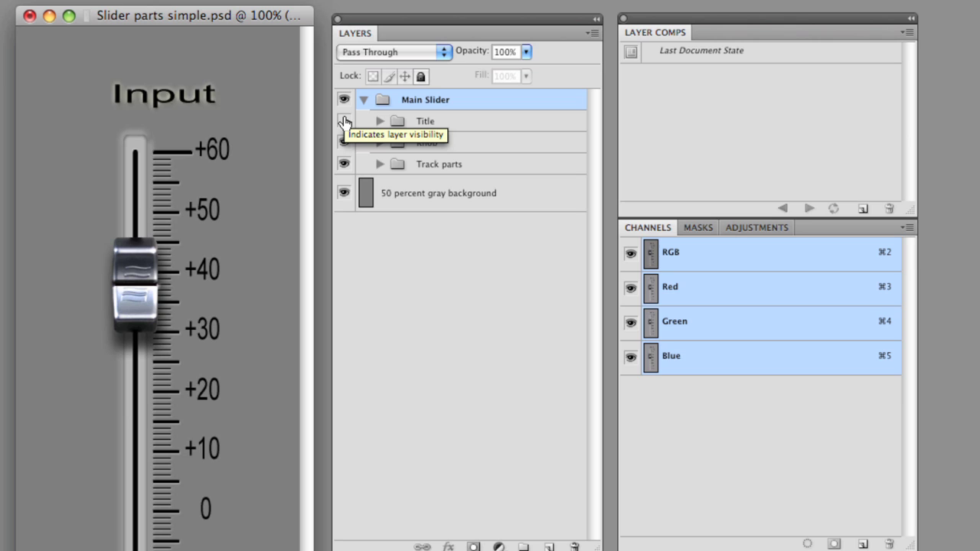
click(344, 121)
click(344, 121)
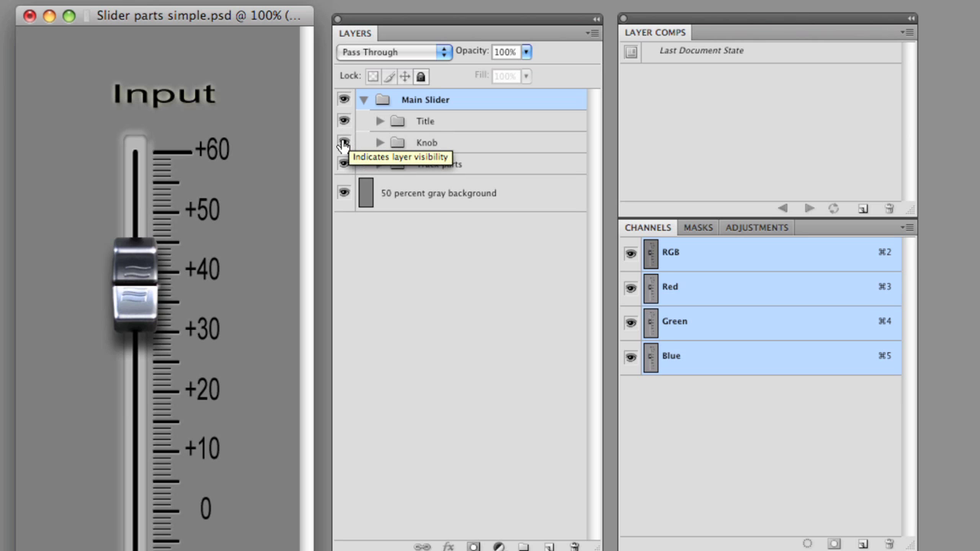
click(344, 143)
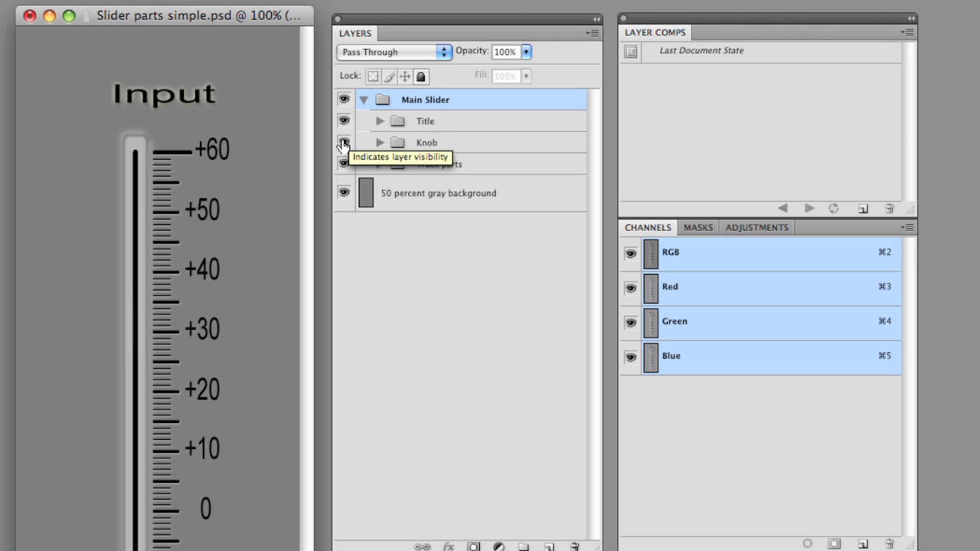
click(344, 143)
click(344, 165)
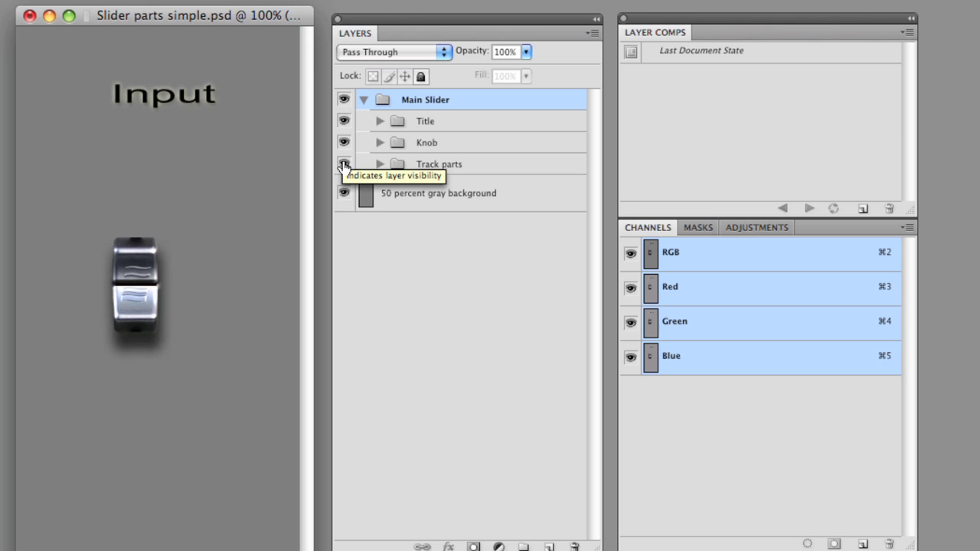
click(344, 165)
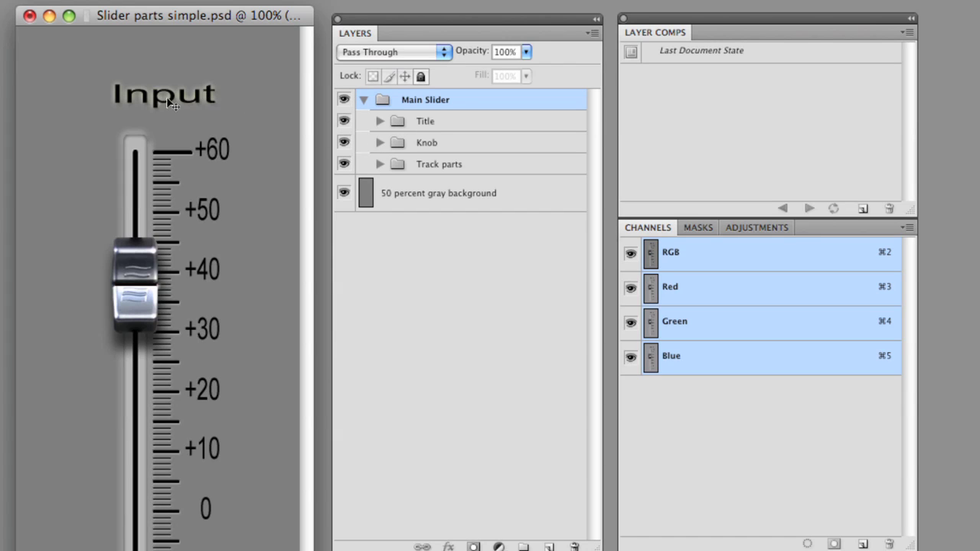
Append ' 1' to the Title group's Input text layer so it reads 'Input 1'.
click(379, 122)
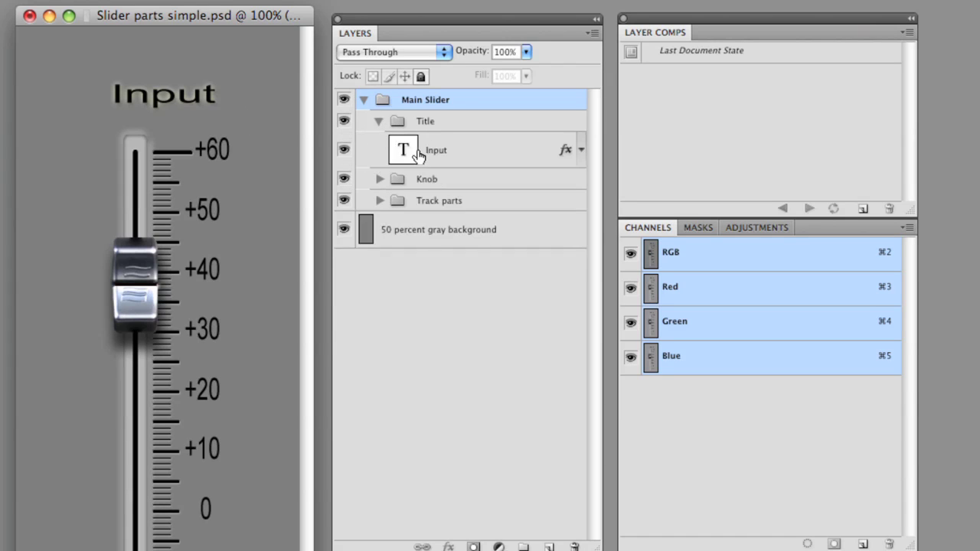
double_click(404, 151)
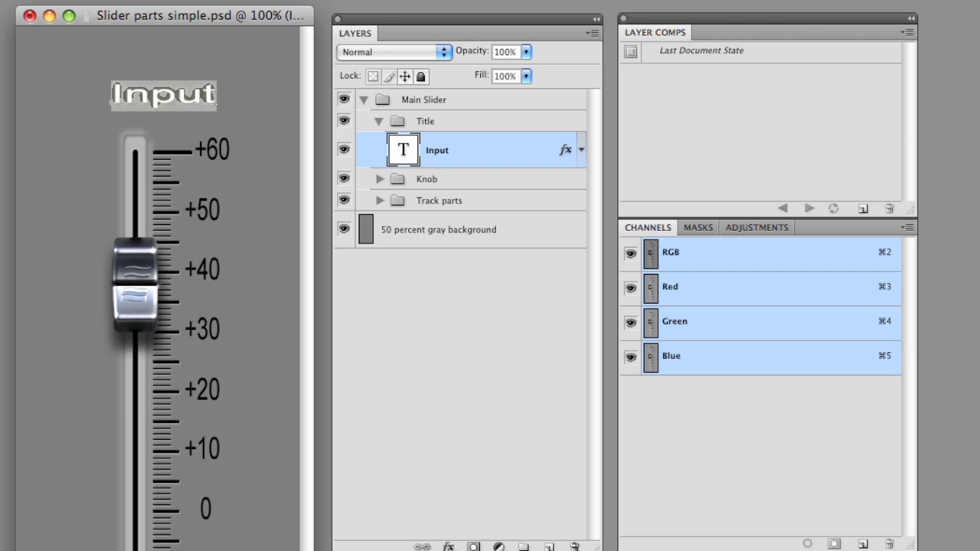
click(217, 96)
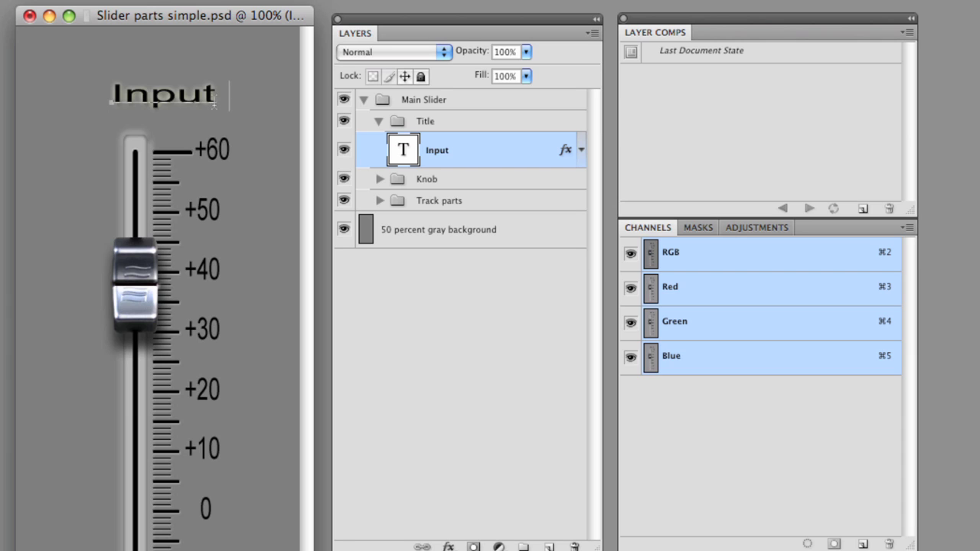
text(1)
click(371, 160)
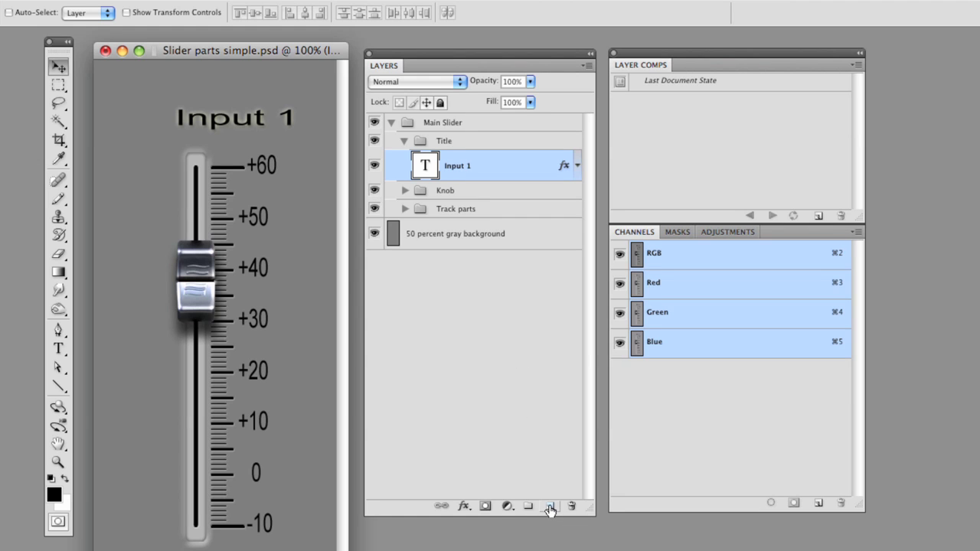
Add an empty Layer 1 below Input 1 and merge both into an Input 1 (merged) layer.
click(549, 507)
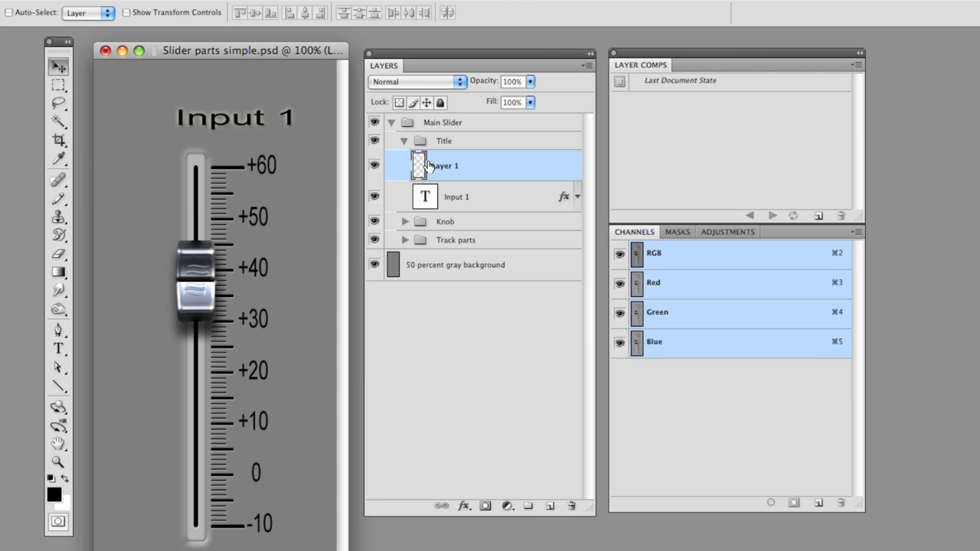
drag(420, 167, 433, 203)
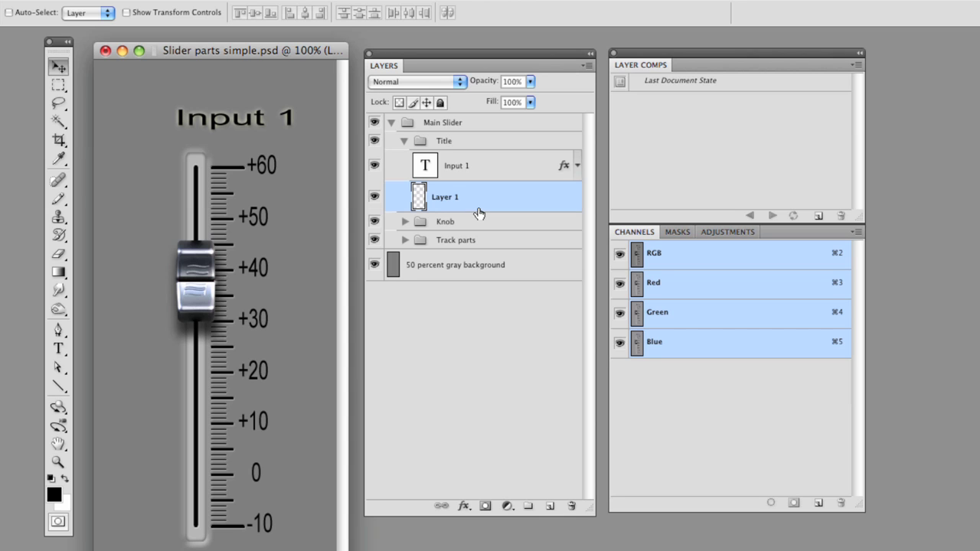
click(485, 170)
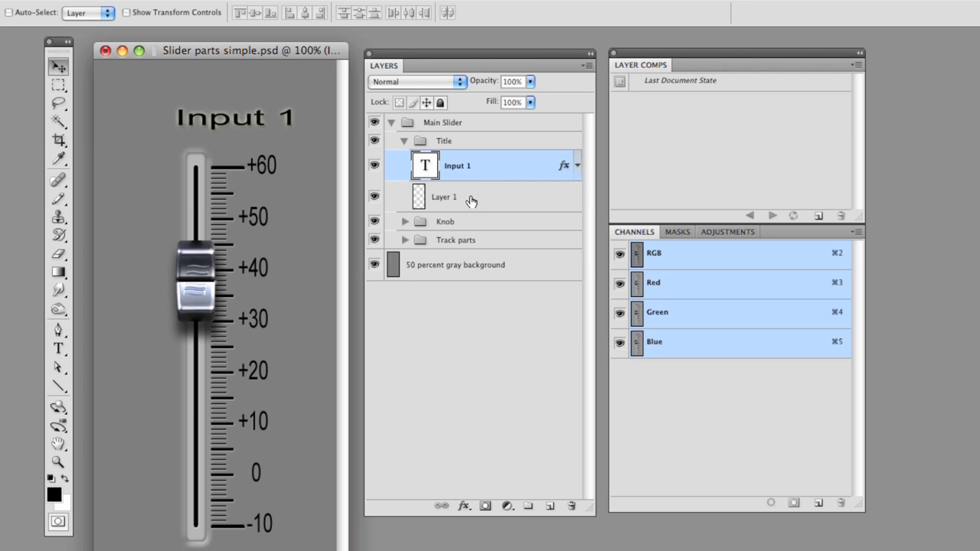
shift+click(471, 201)
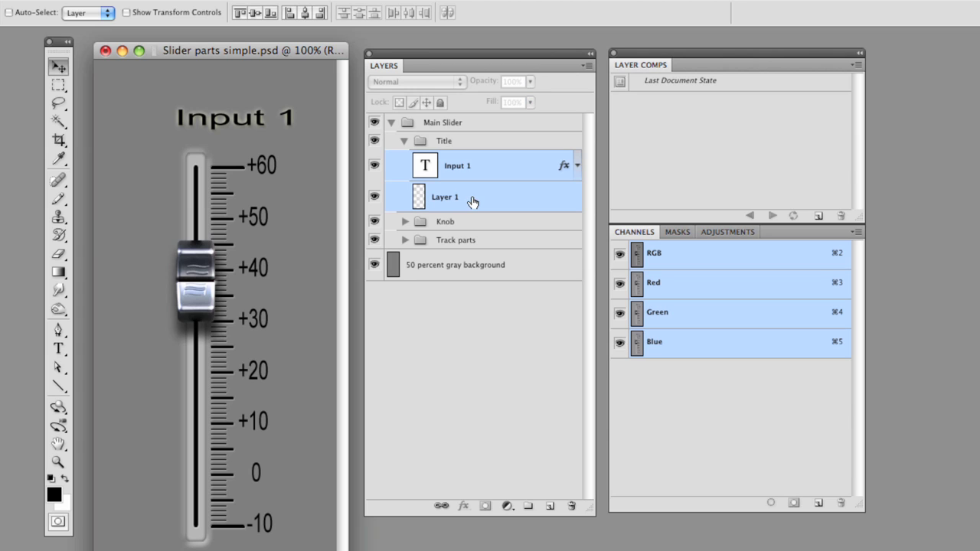
click(589, 68)
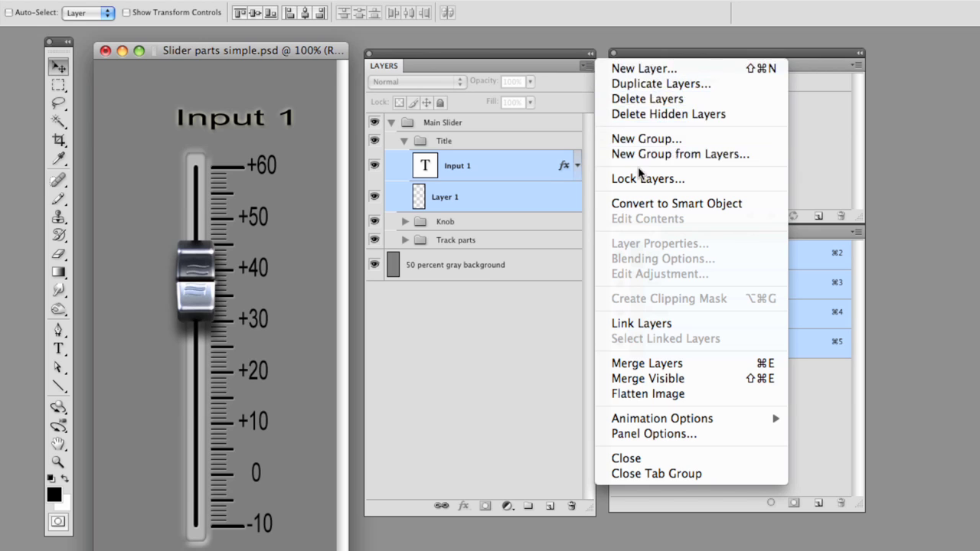
alt+click(704, 365)
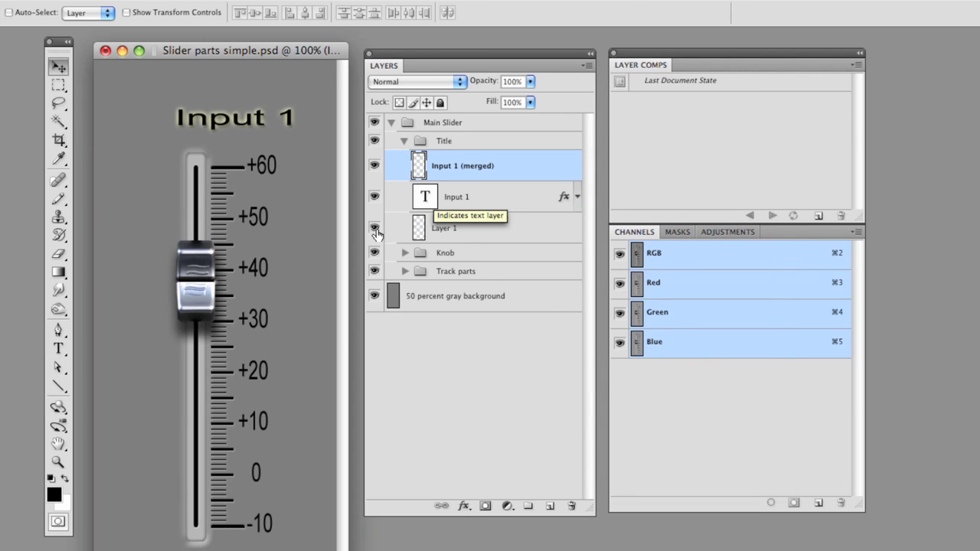
Hide Layer 1 and the original Input 1 text, leaving the merged title visible.
click(374, 167)
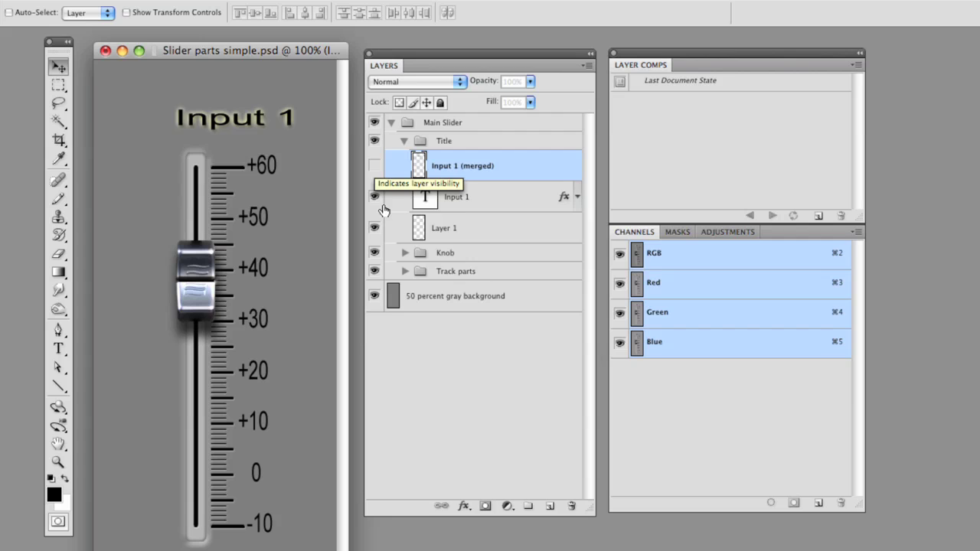
click(375, 229)
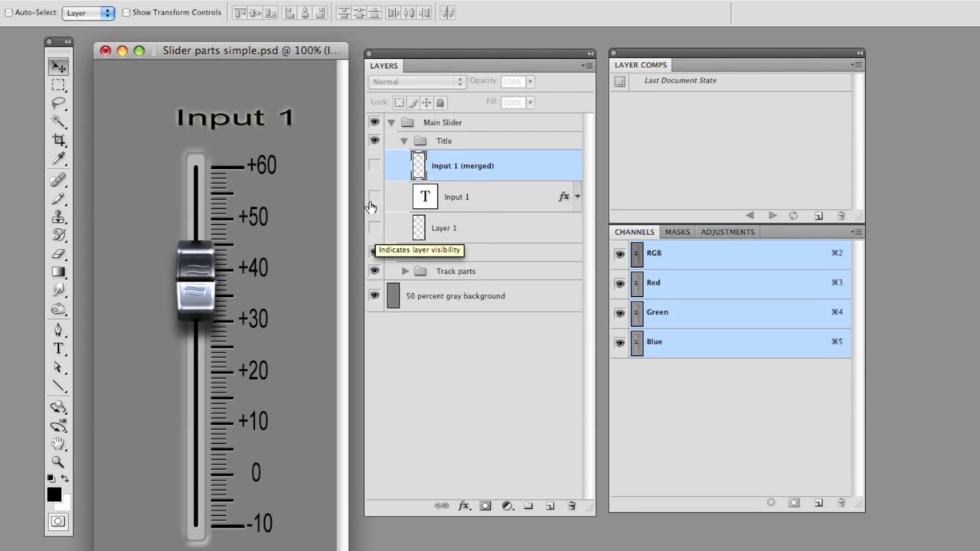
click(373, 197)
click(375, 167)
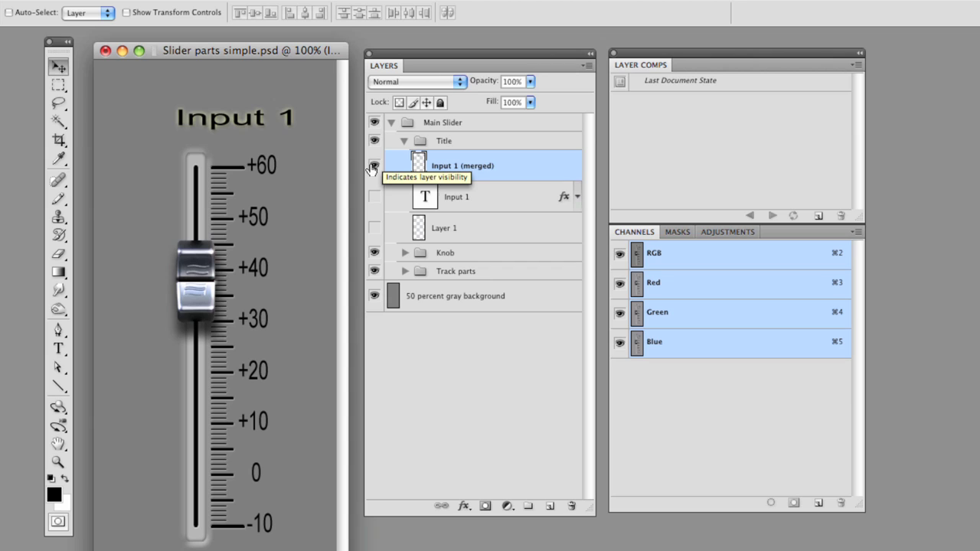
click(374, 167)
click(375, 167)
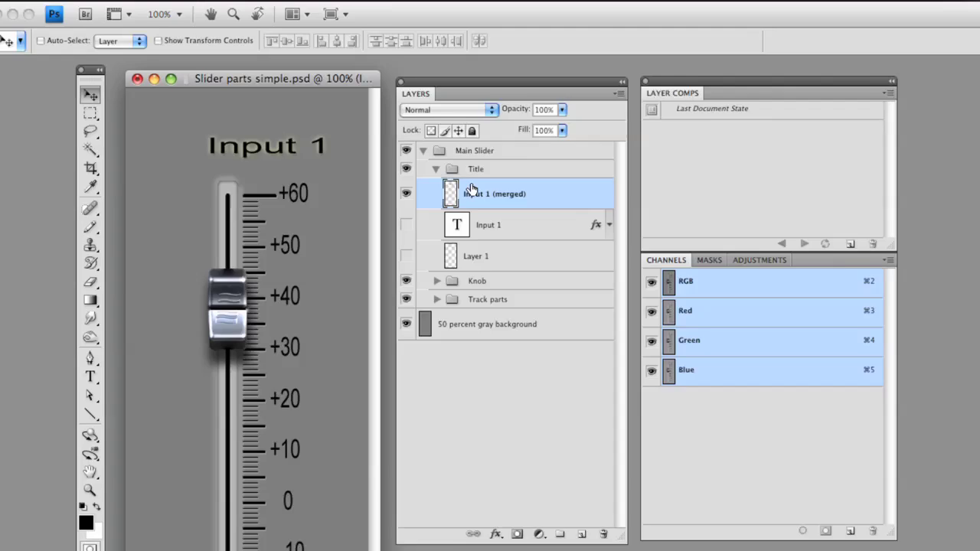
Select all and copy the merged Input 1 title to the clipboard.
key(super+a)
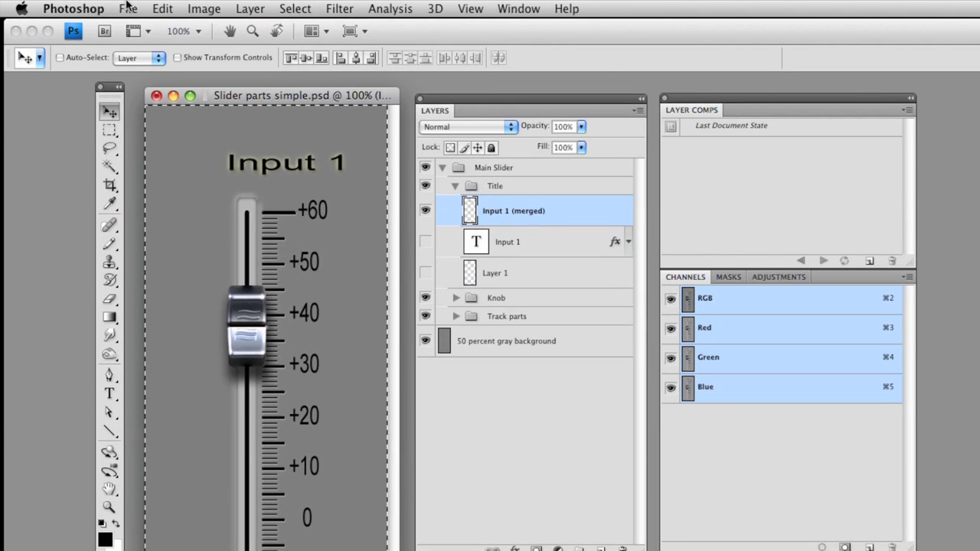
click(162, 8)
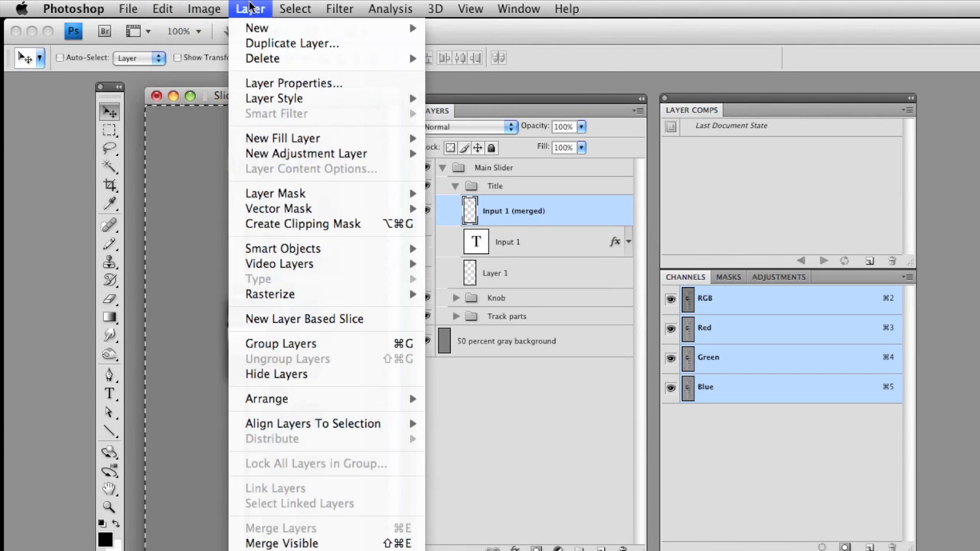
mouse_move(288, 8)
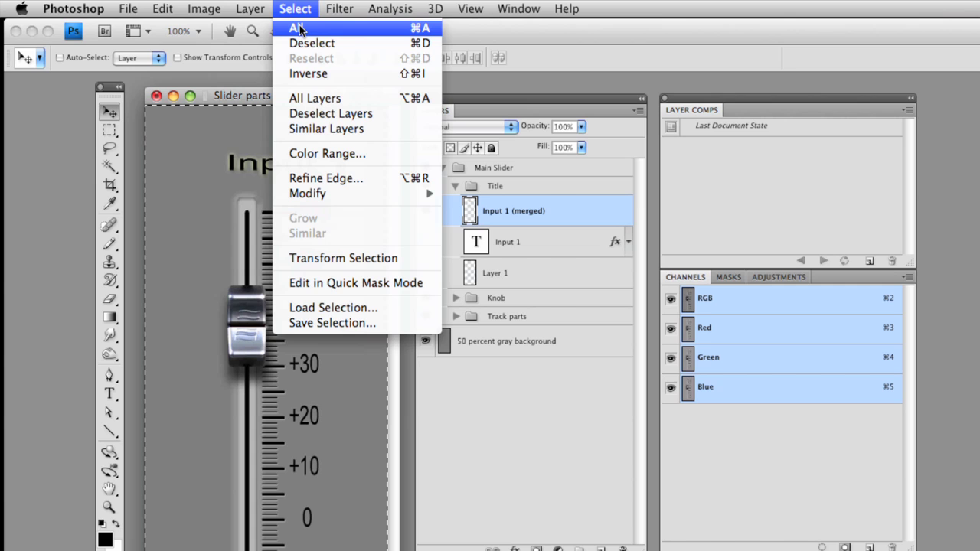
click(298, 28)
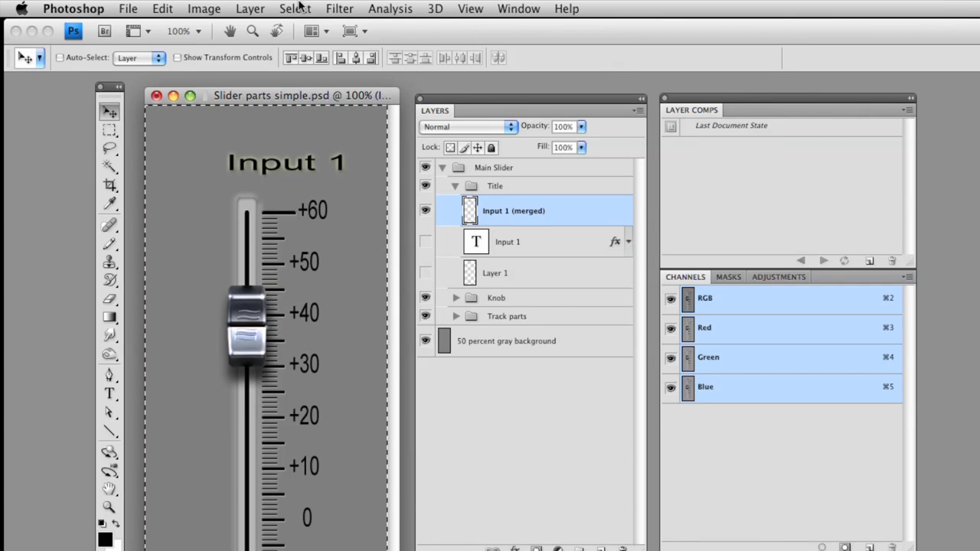
click(298, 8)
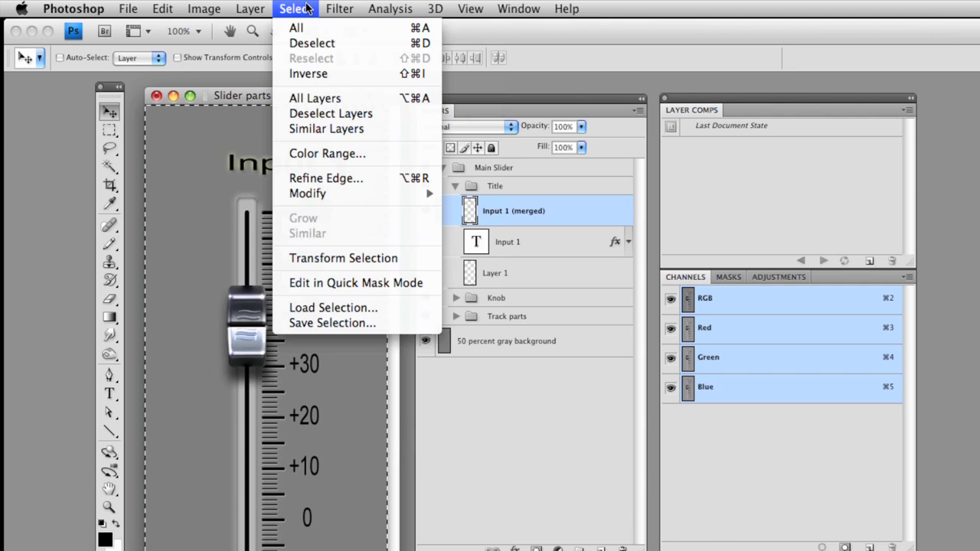
mouse_move(157, 8)
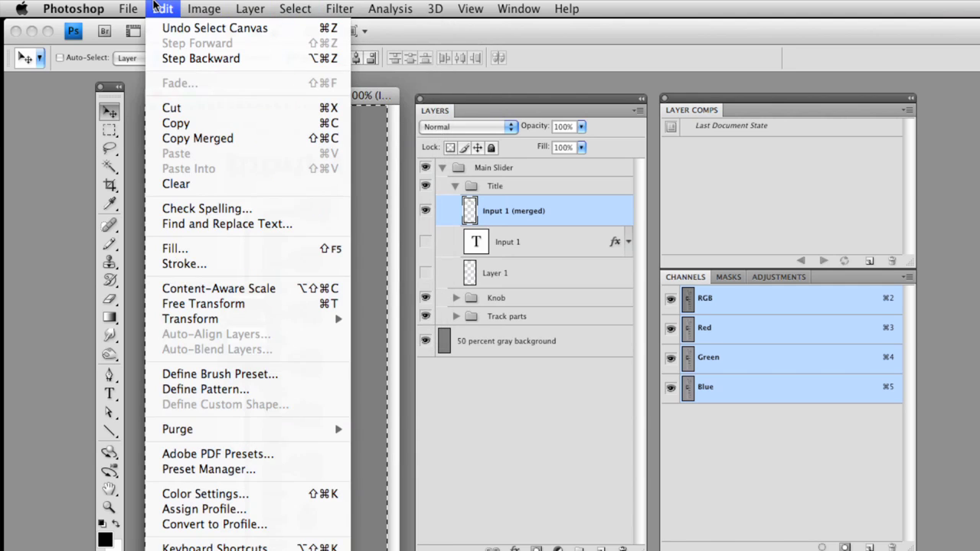
click(182, 123)
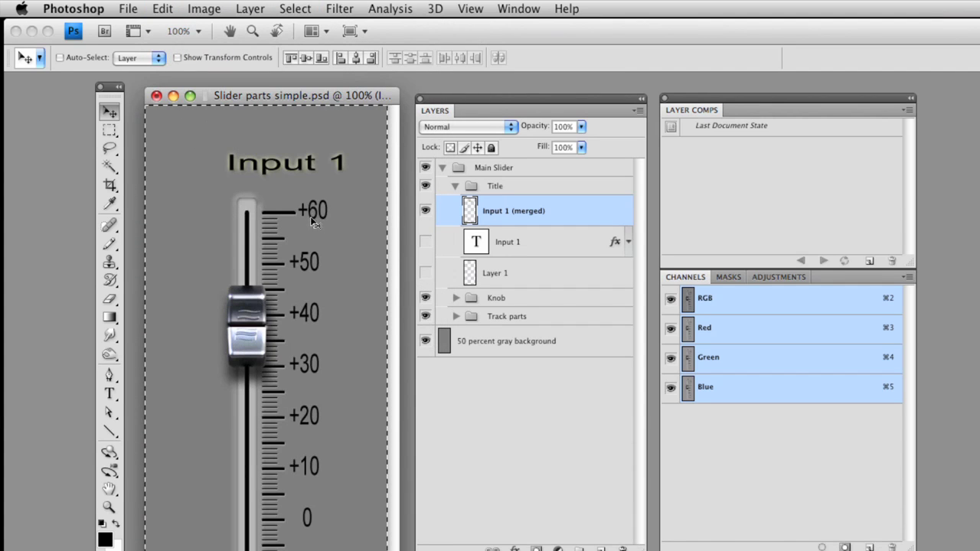
Create a 153 × 38 px Clipboard-preset document named 'input 1 text', positioned below the slider title.
click(128, 9)
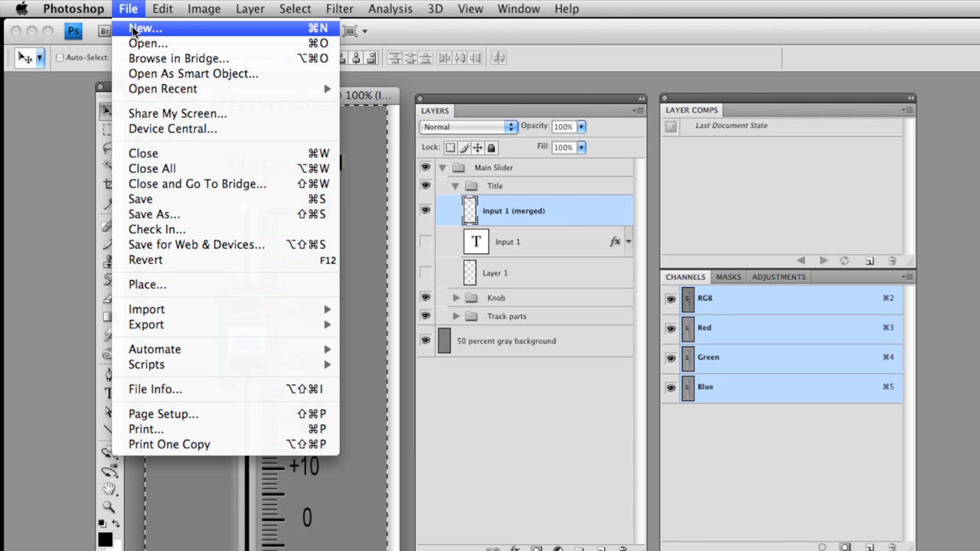
click(133, 29)
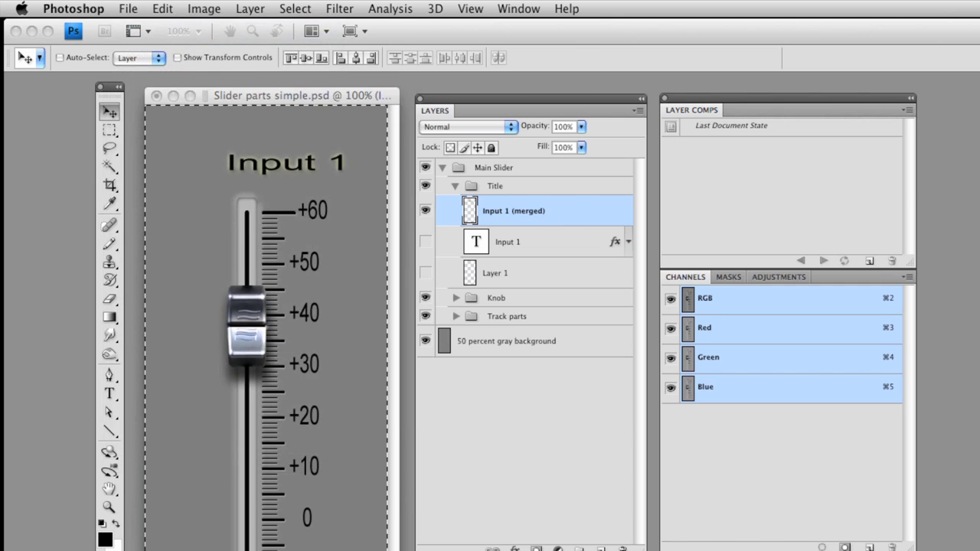
drag(468, 338, 491, 167)
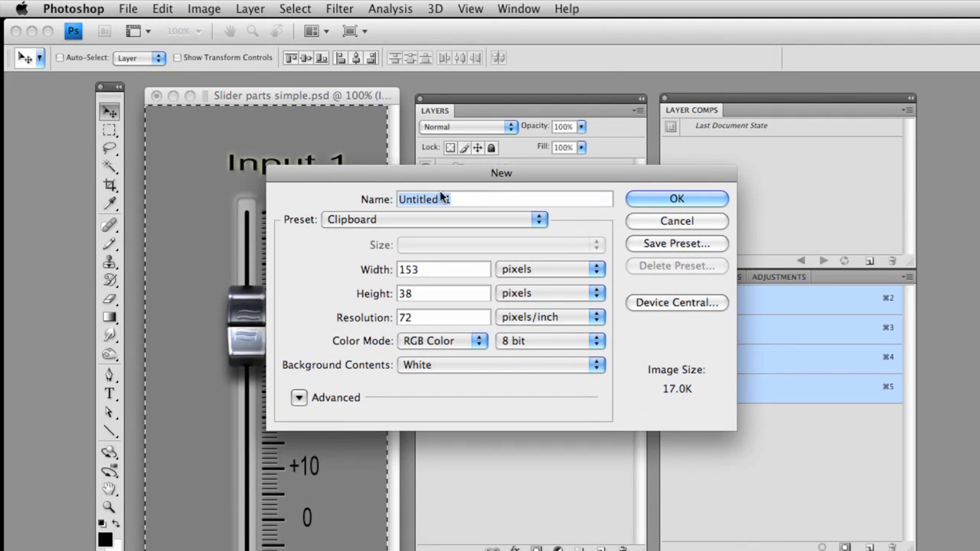
drag(457, 199, 393, 197)
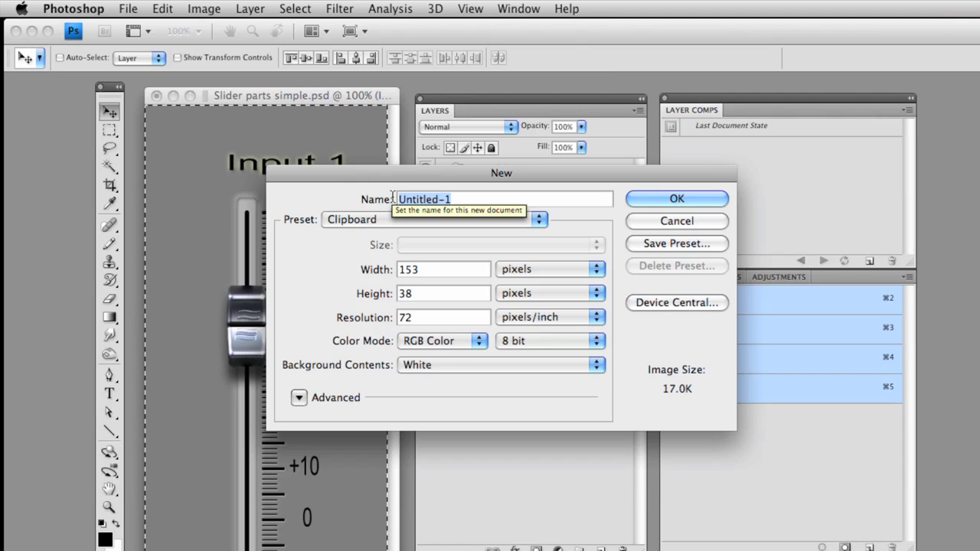
text(input)
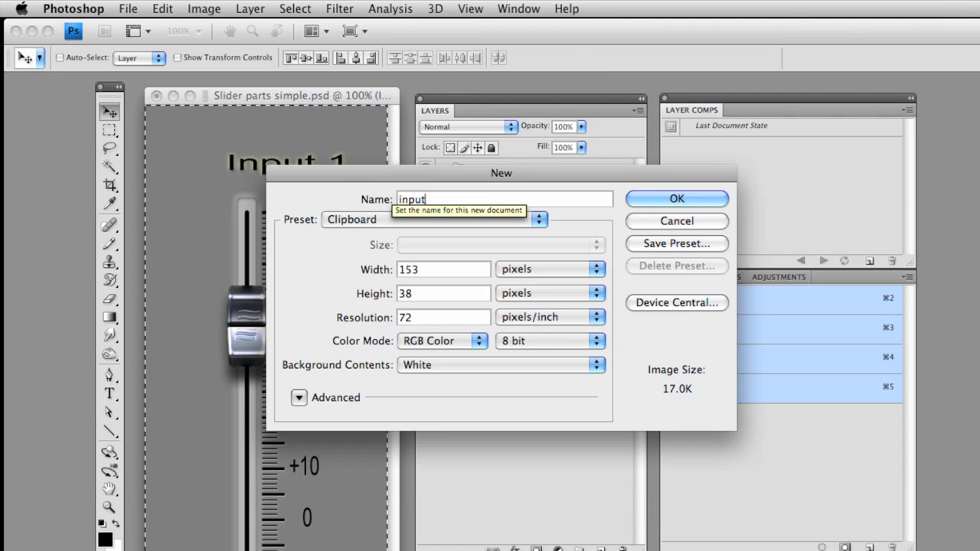
text( 1 text)
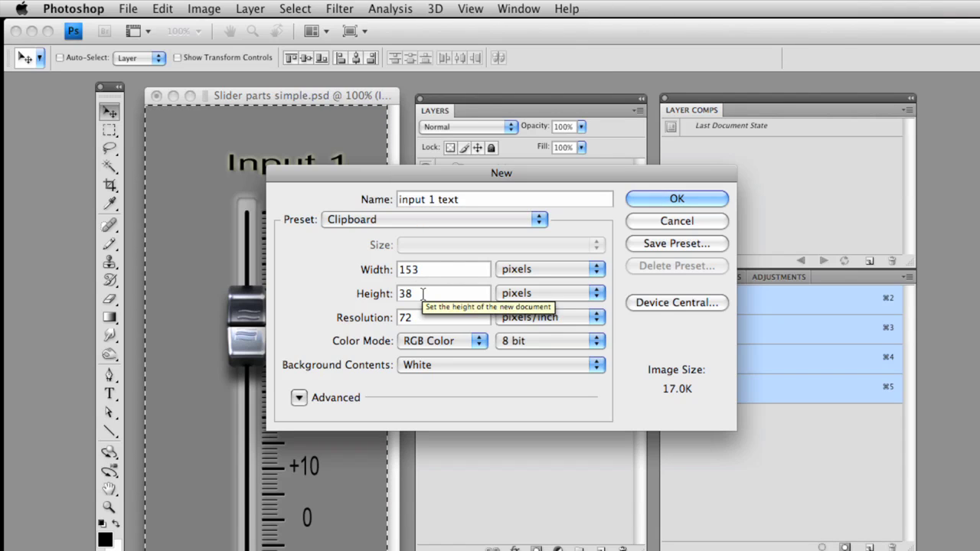
click(676, 200)
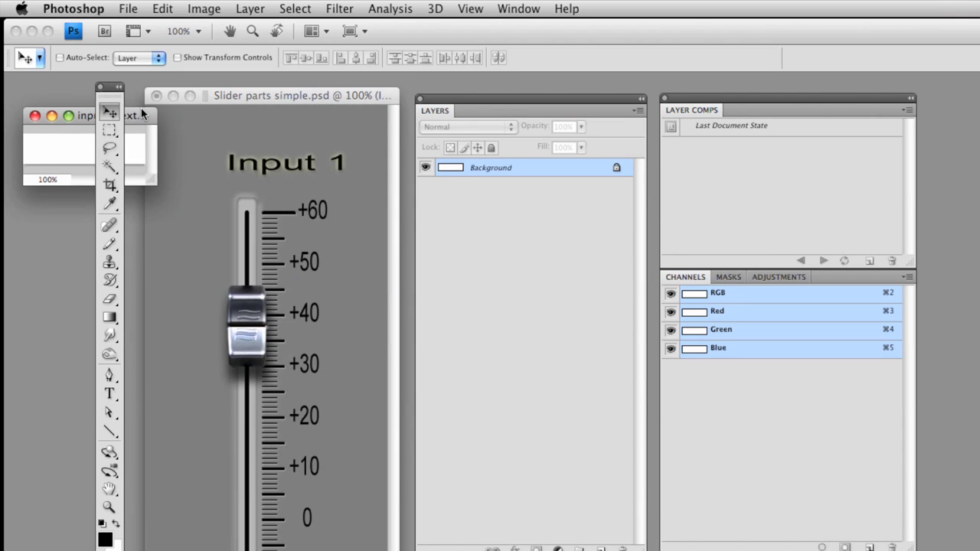
drag(141, 113, 416, 241)
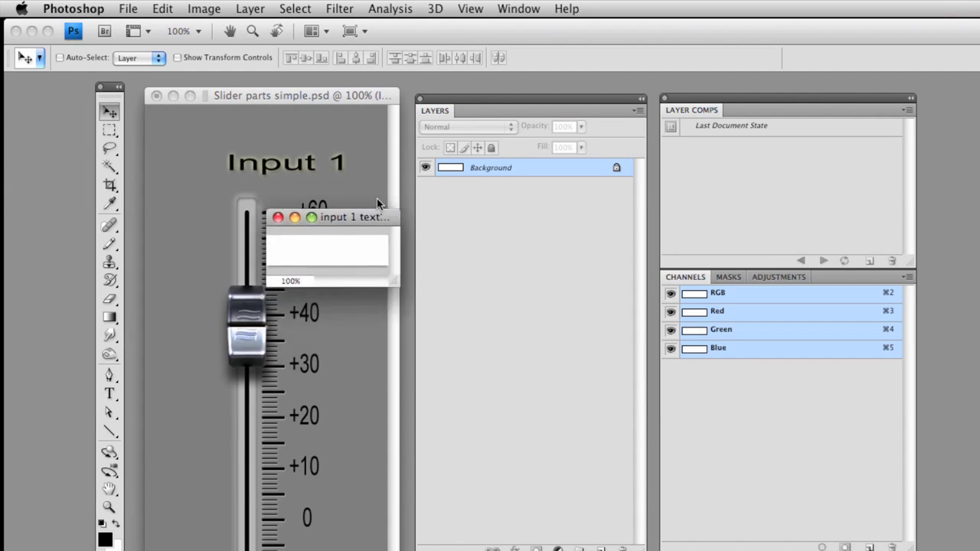
drag(377, 199, 347, 209)
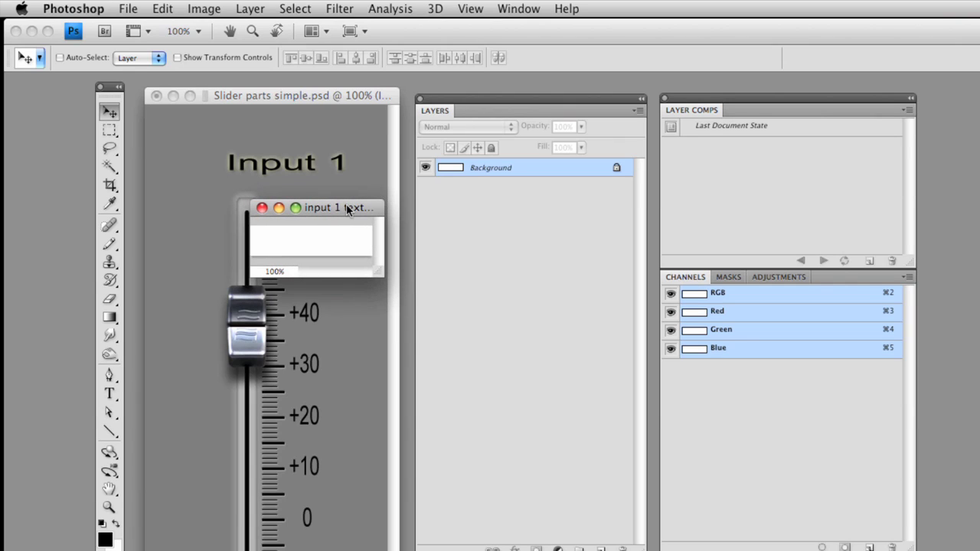
Paste the copied Input 1 title into the new document.
click(157, 9)
click(183, 154)
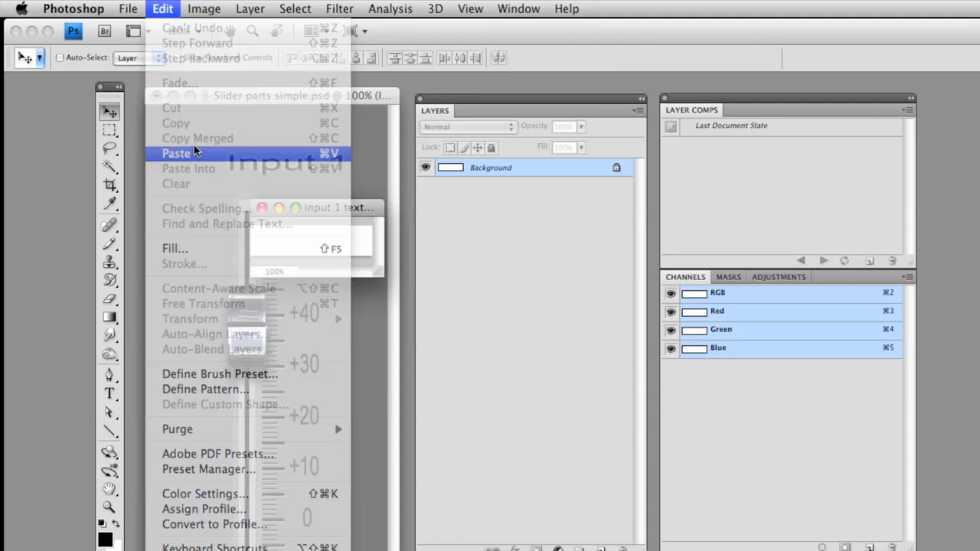
drag(323, 207, 339, 213)
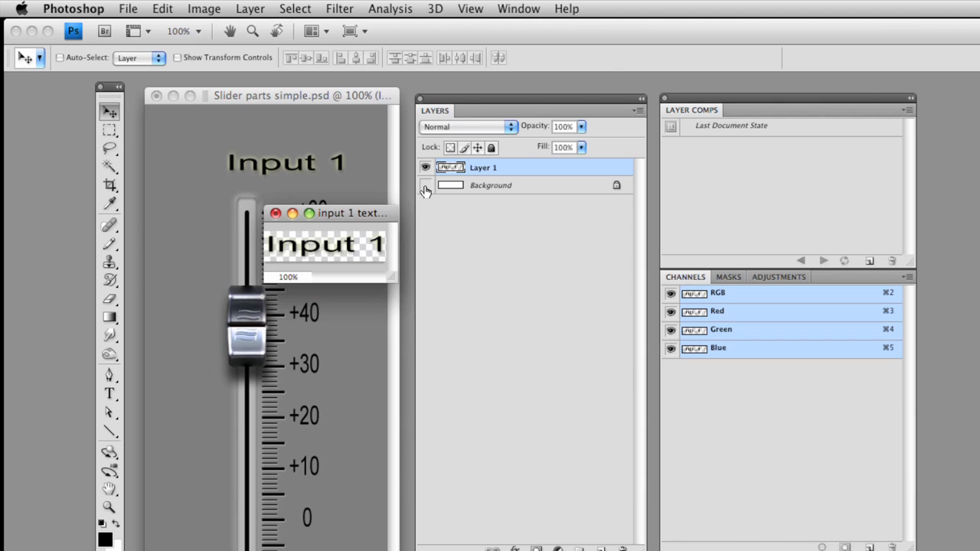
Delete the white Background layer so the title sits on transparency.
click(425, 185)
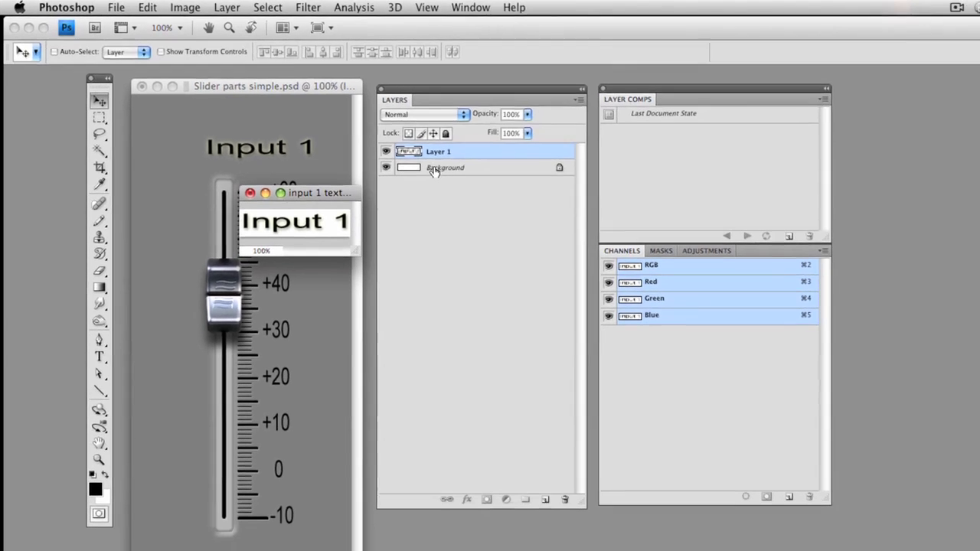
drag(469, 189, 632, 490)
drag(572, 443, 568, 498)
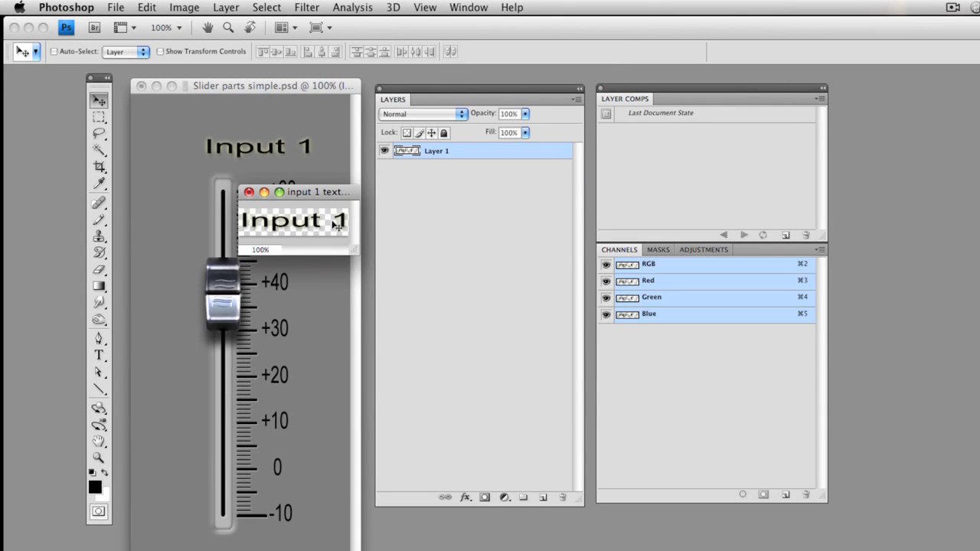
drag(333, 193, 346, 182)
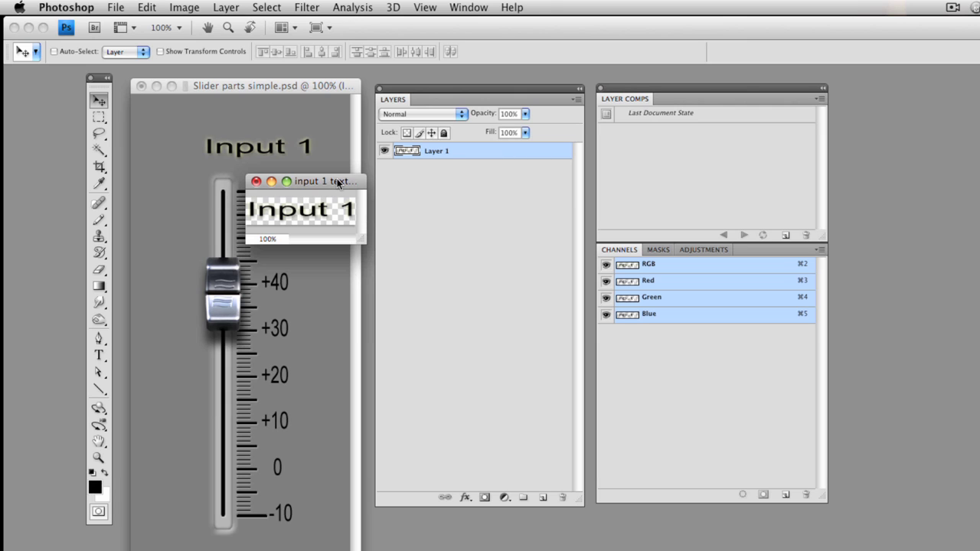
Open the File menu to reach Save for Web & Devices for the title image.
drag(337, 181, 339, 176)
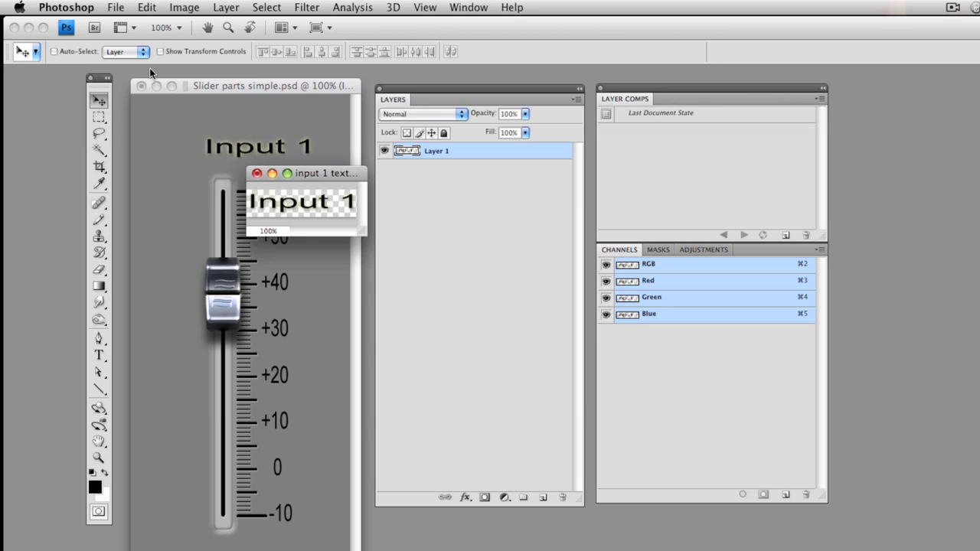
click(116, 7)
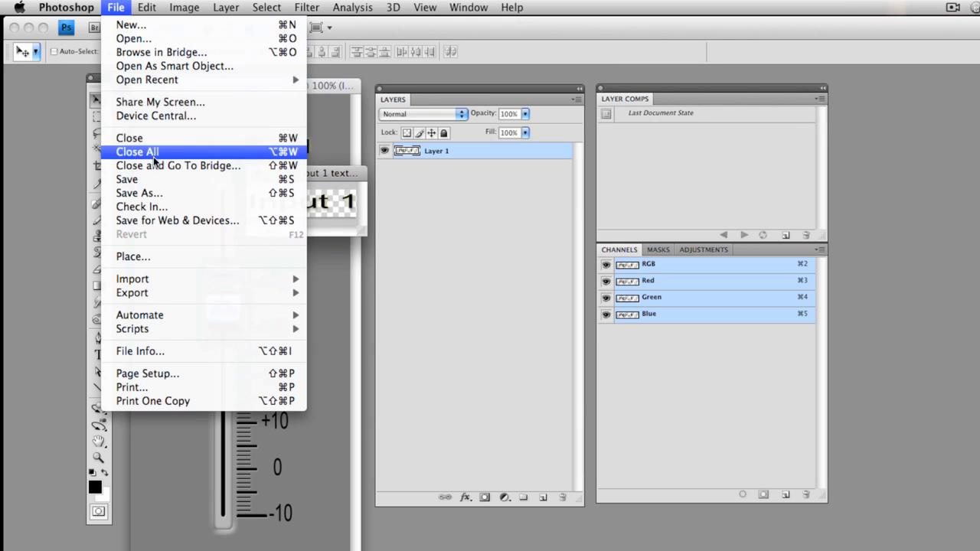
Save the title via Save for Web as transparent PNG-24 input-1-text.png on the Desktop.
click(173, 222)
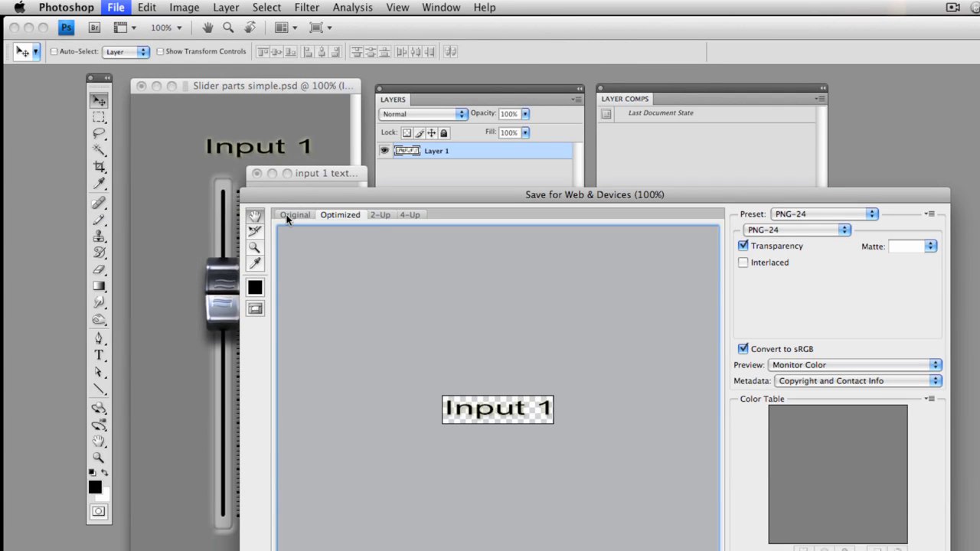
drag(335, 199, 178, 69)
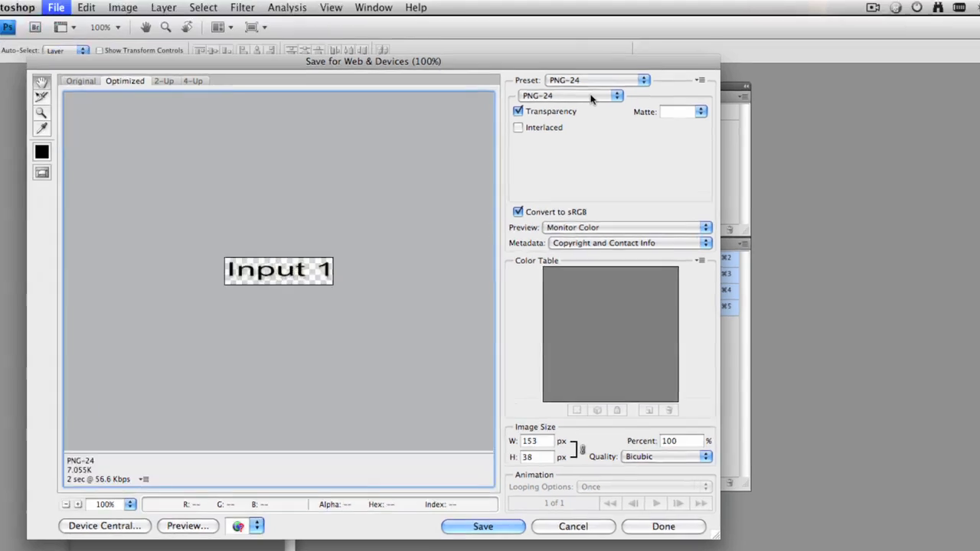
click(592, 87)
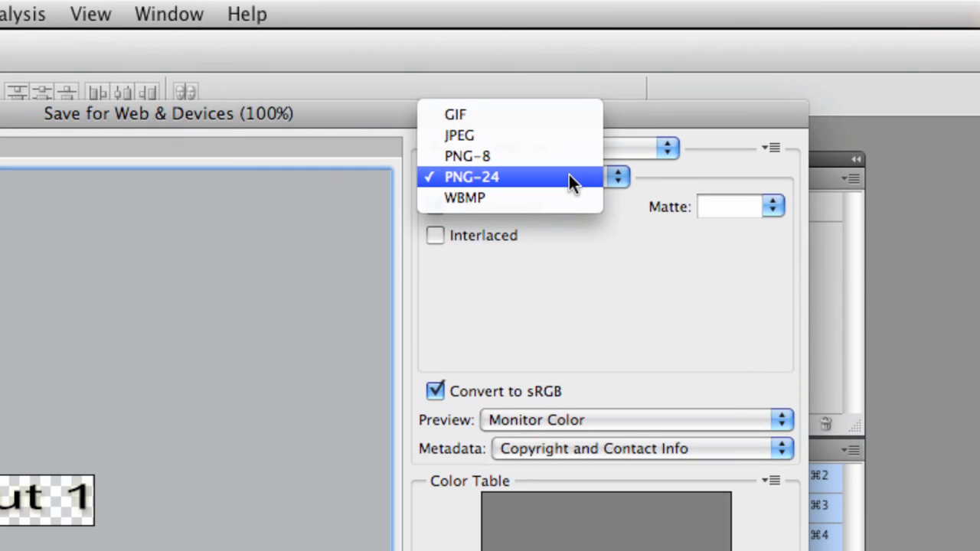
click(569, 176)
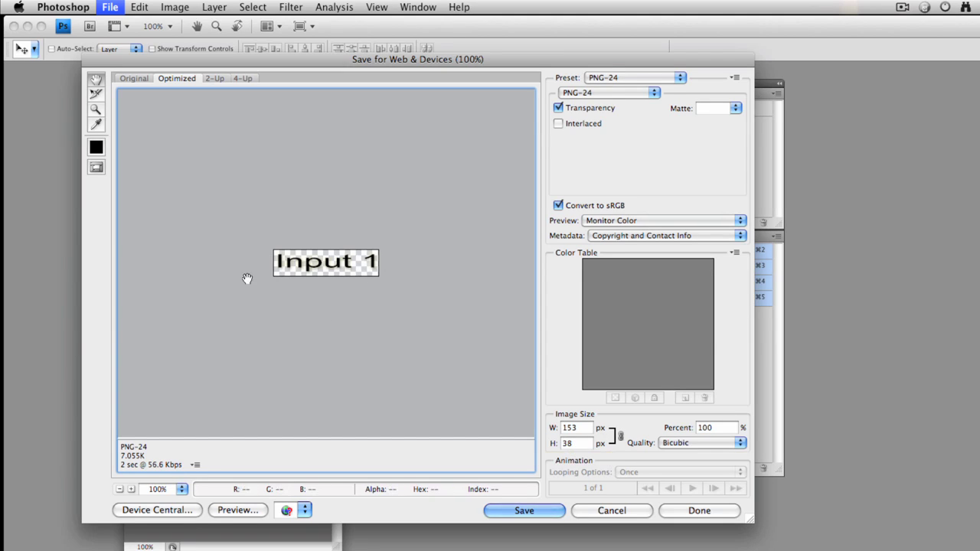
click(526, 511)
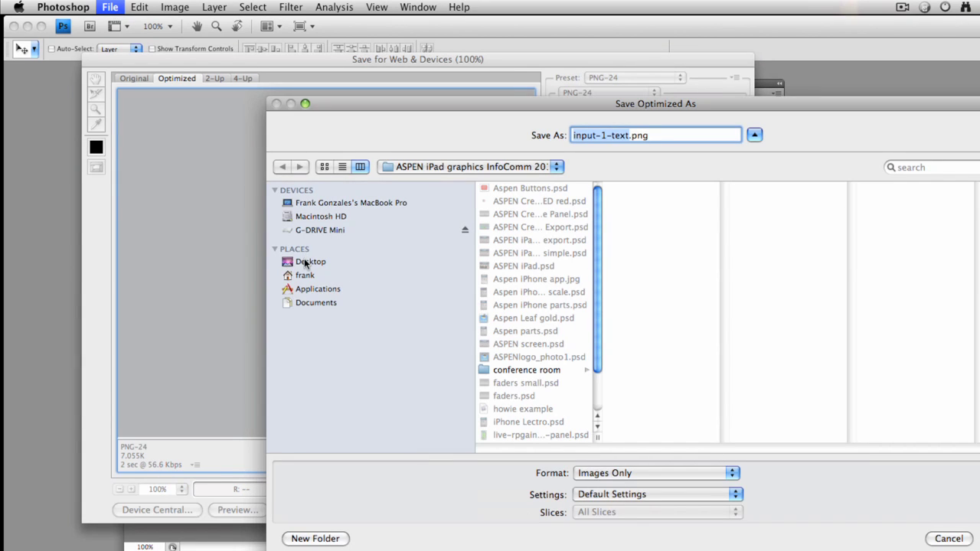
click(305, 262)
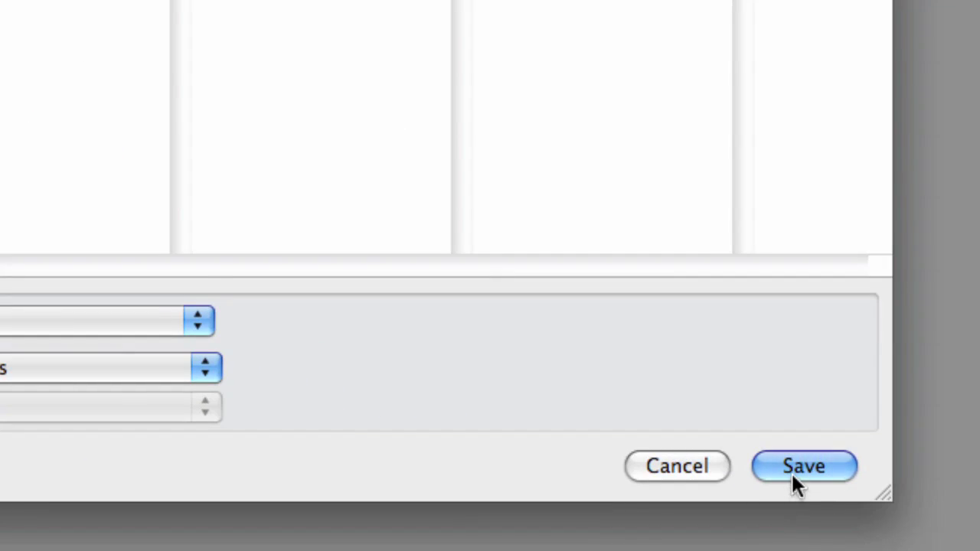
click(793, 470)
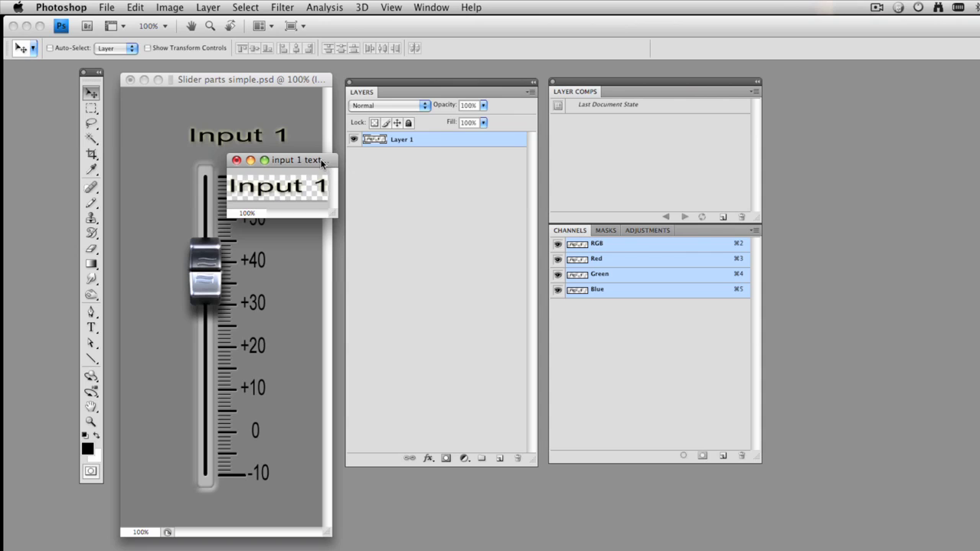
Close the 'input 1 text' document without saving and deselect the canvas.
drag(317, 159, 341, 193)
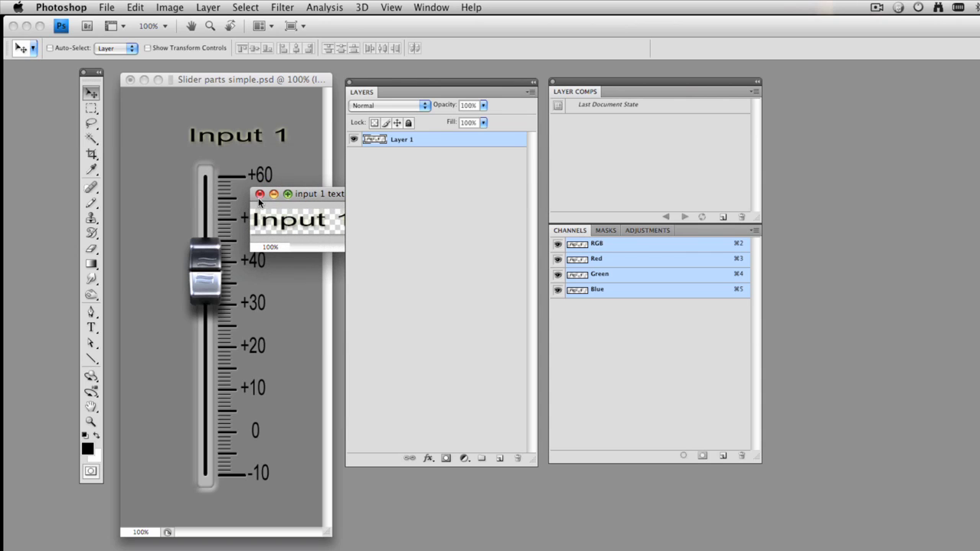
click(261, 194)
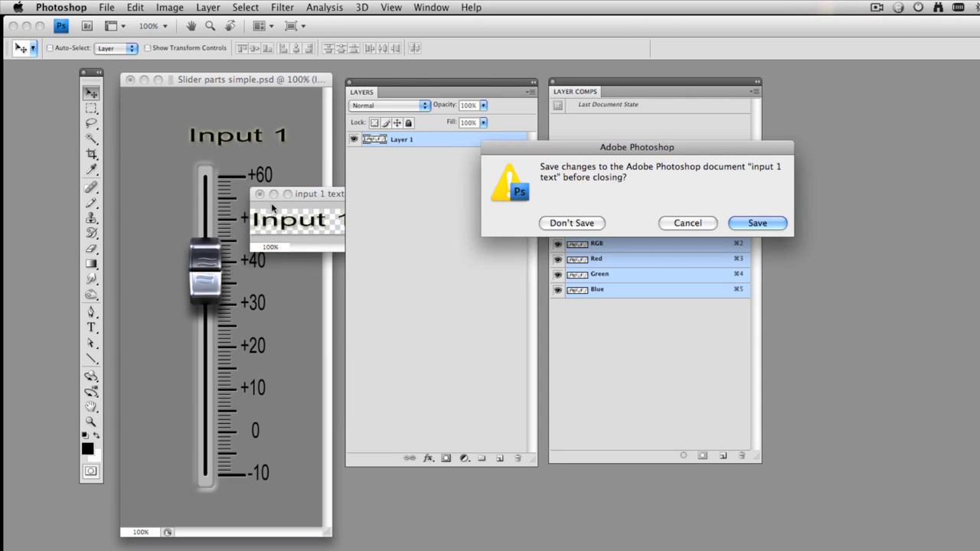
click(569, 223)
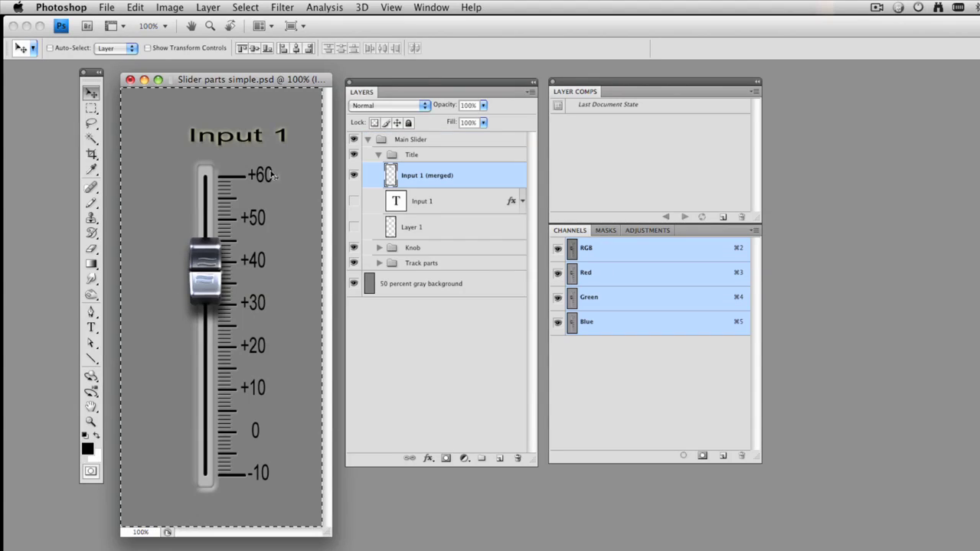
key(ctrl+d)
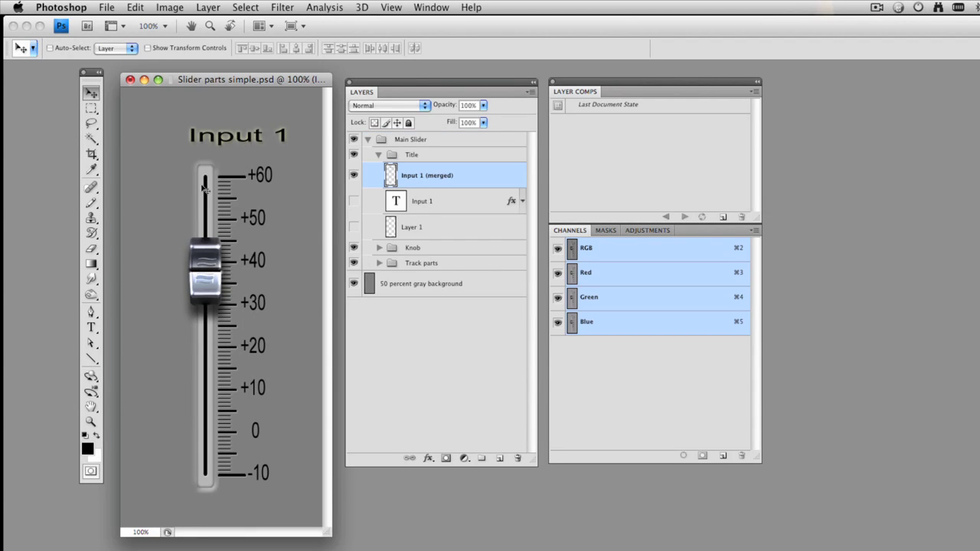
Hide the Title group and the Knob's black line layer, keeping the red line visible.
click(379, 157)
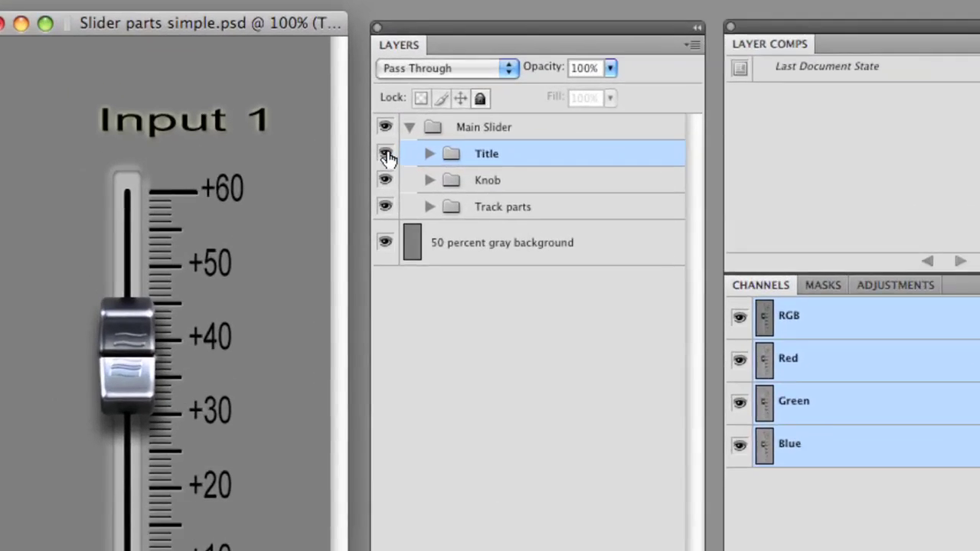
click(355, 157)
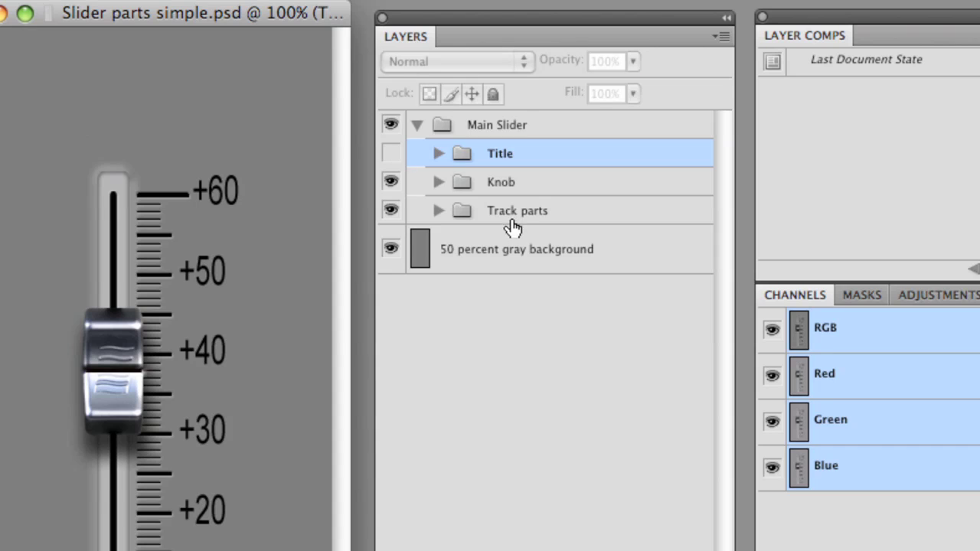
click(439, 183)
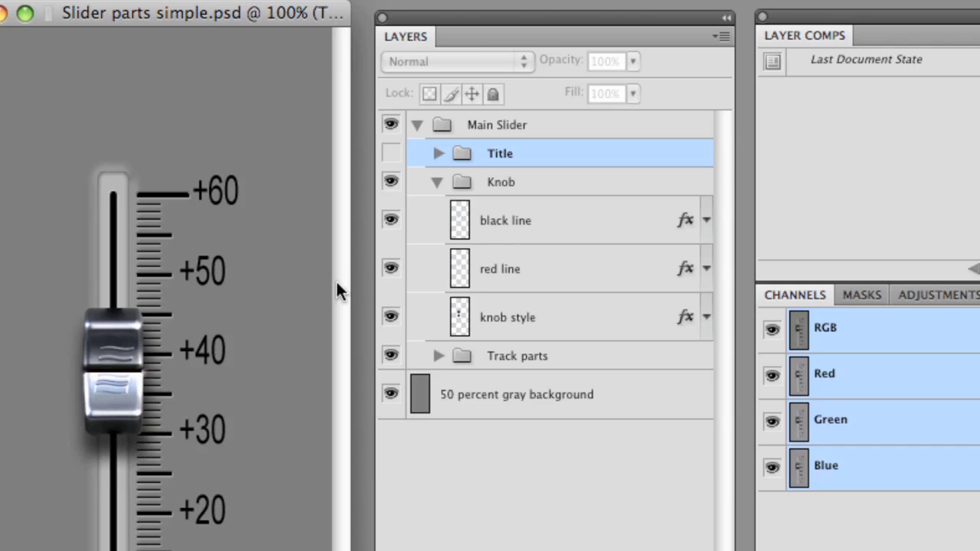
click(392, 268)
click(390, 269)
click(391, 222)
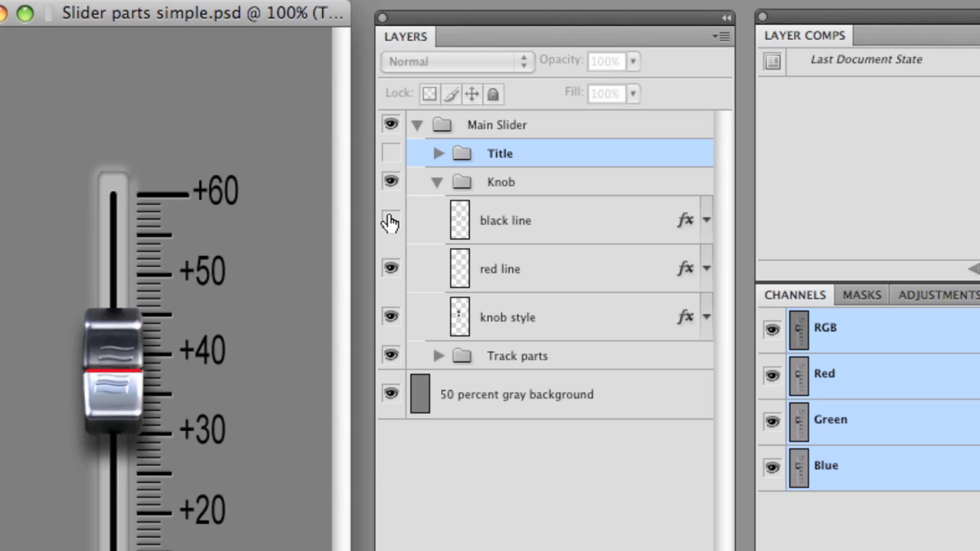
Merge red line and knob style into 'red line (merged)' and hide the original layers.
click(530, 273)
shift+click(526, 329)
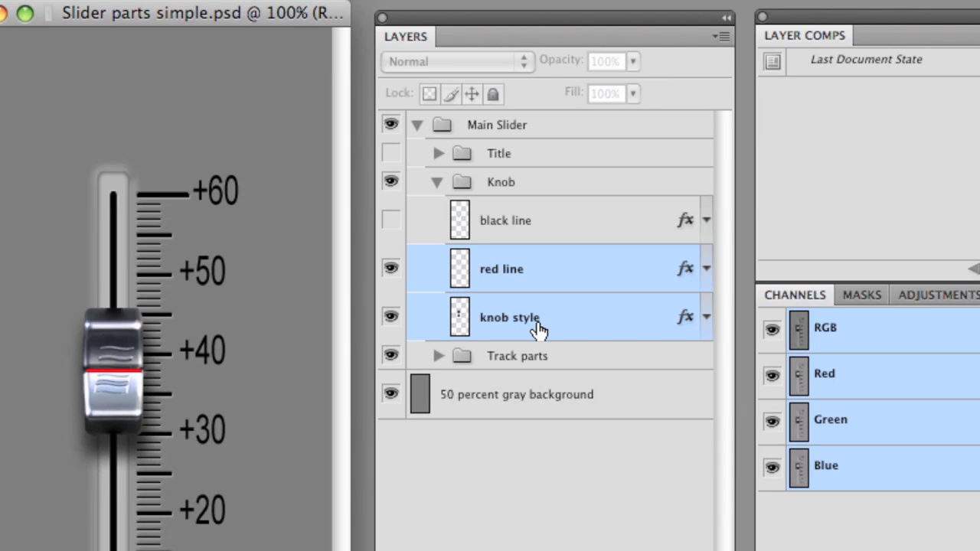
click(724, 36)
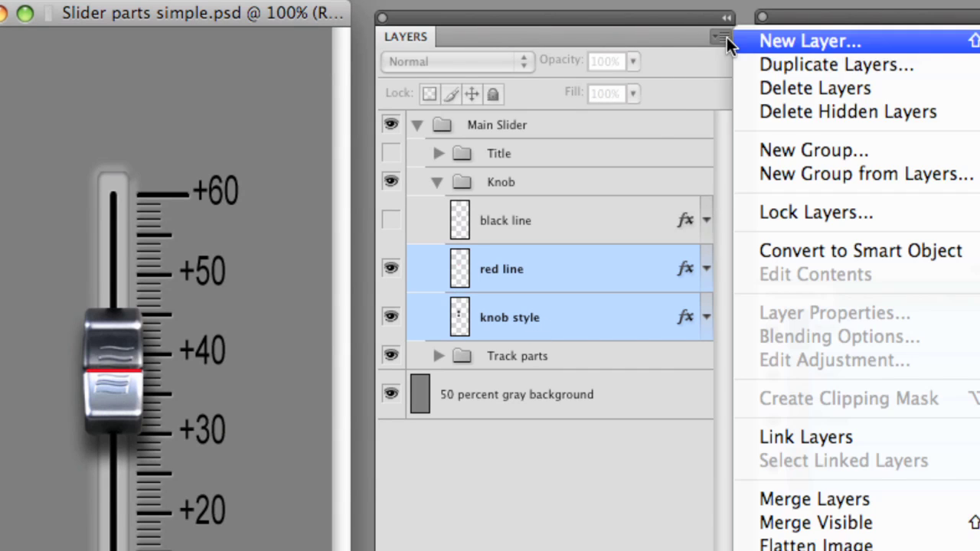
click(815, 501)
click(391, 366)
click(390, 318)
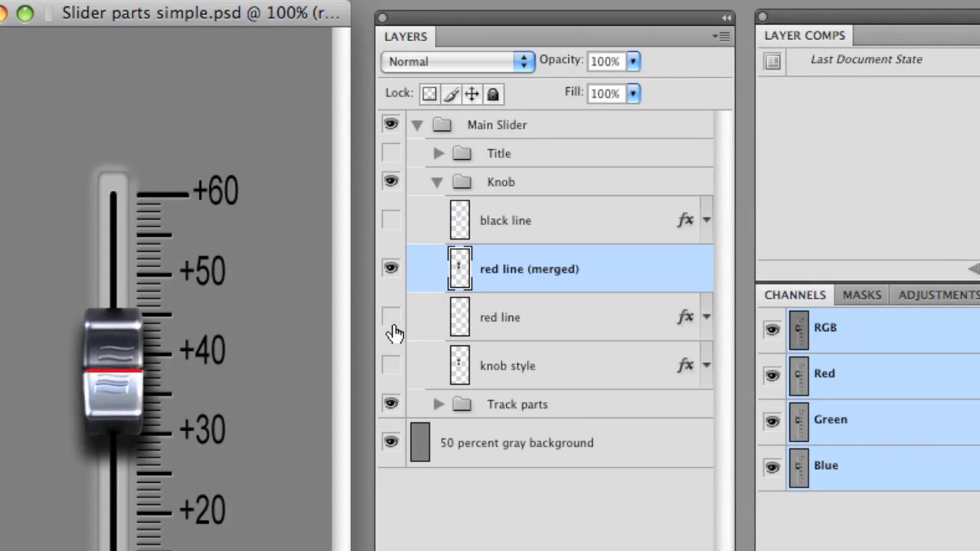
click(391, 271)
click(390, 272)
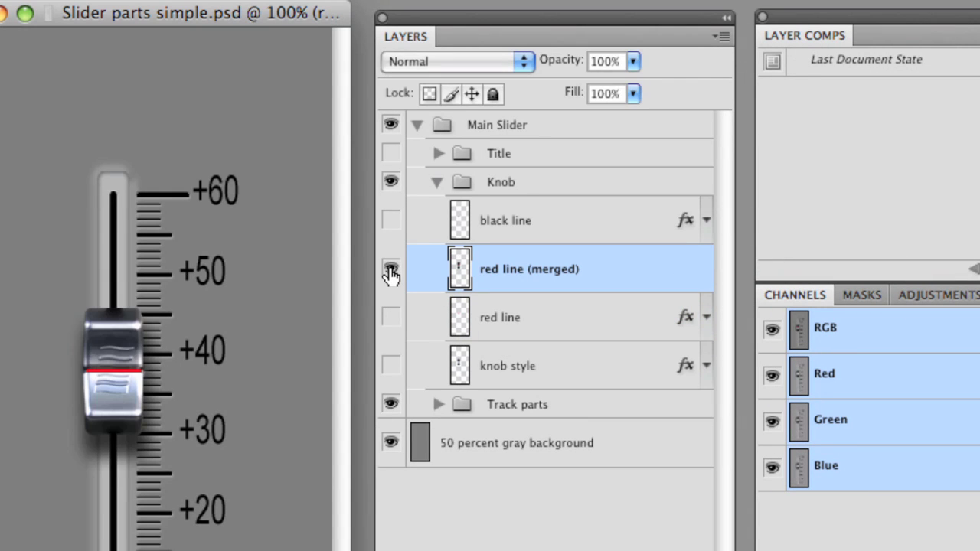
click(391, 272)
click(390, 272)
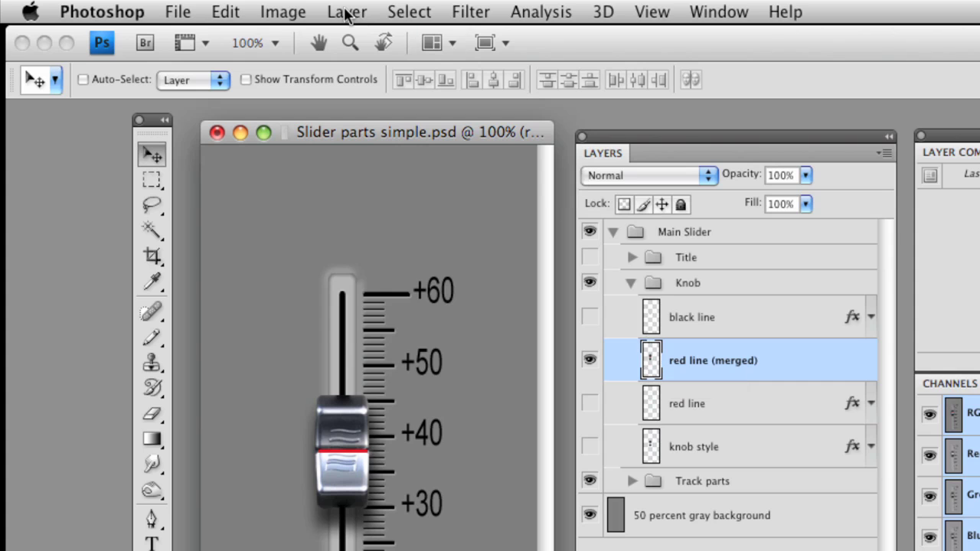
Select the whole canvas and copy the merged knob to the clipboard.
click(405, 10)
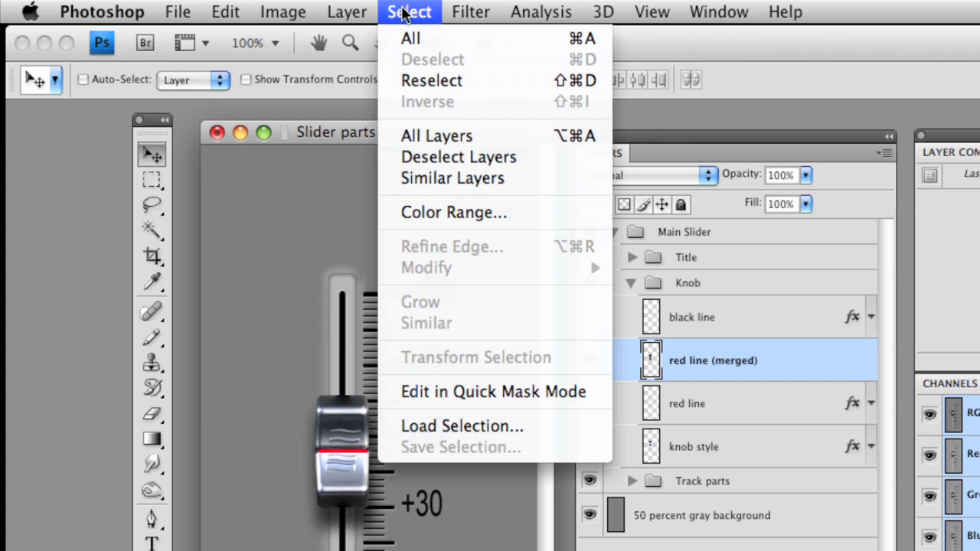
mouse_move(373, 8)
mouse_move(406, 11)
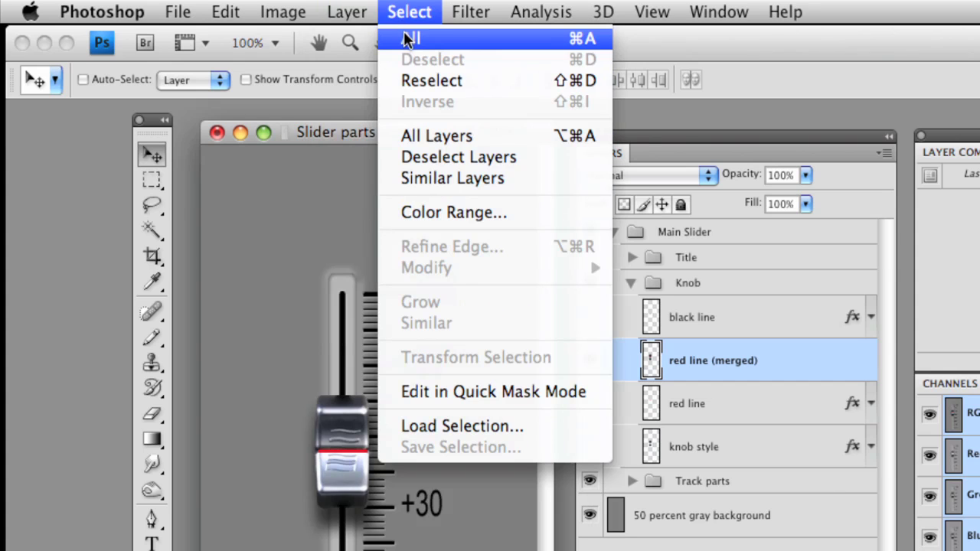
click(406, 39)
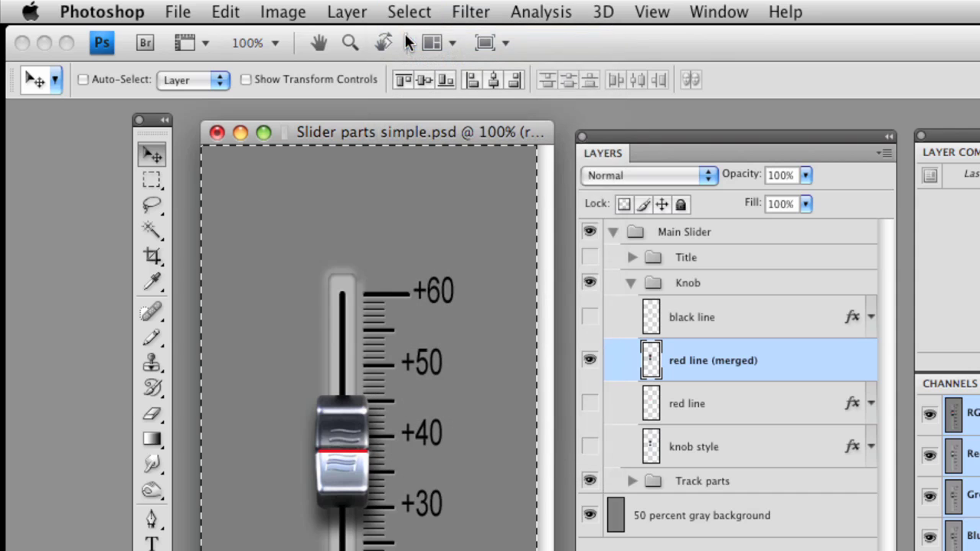
click(226, 12)
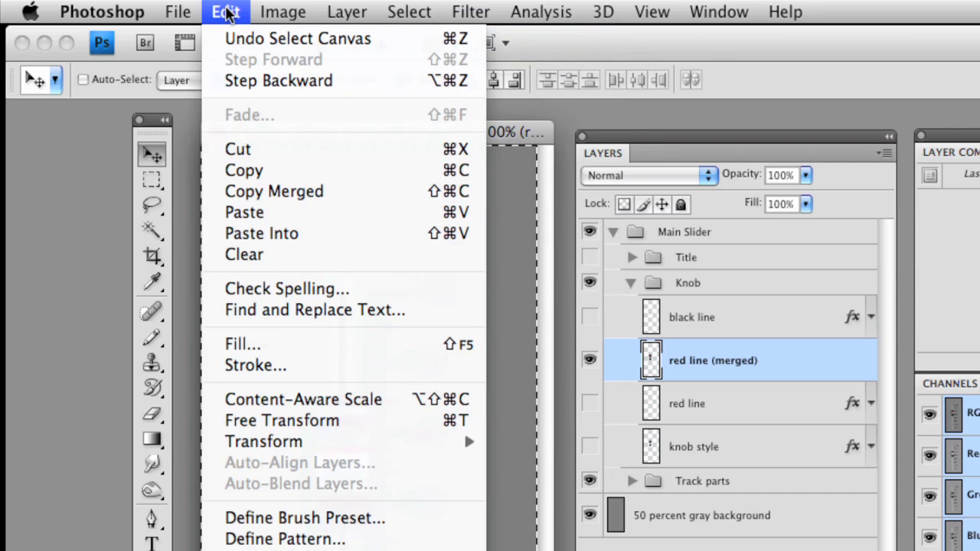
click(245, 170)
Create a new clipboard-sized document named 'slider knob'.
click(182, 11)
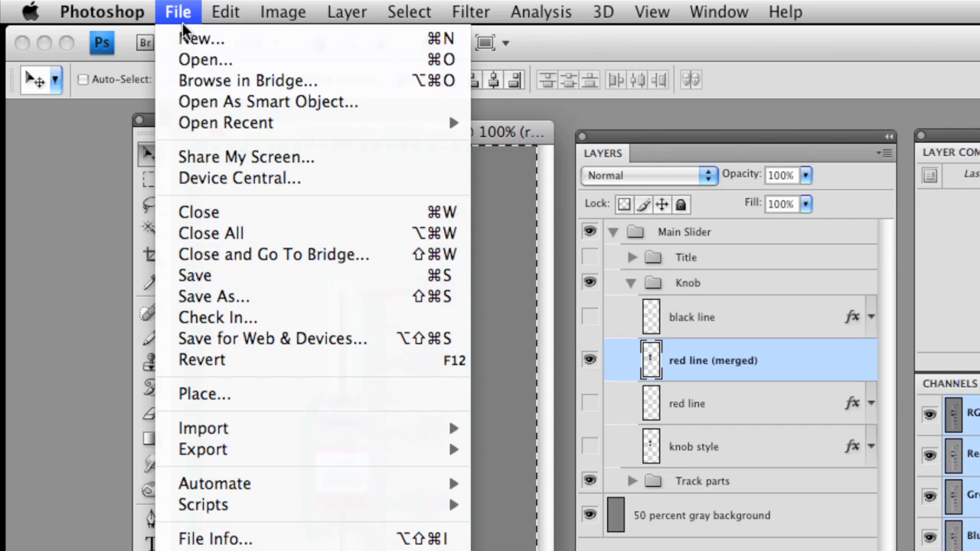
click(188, 35)
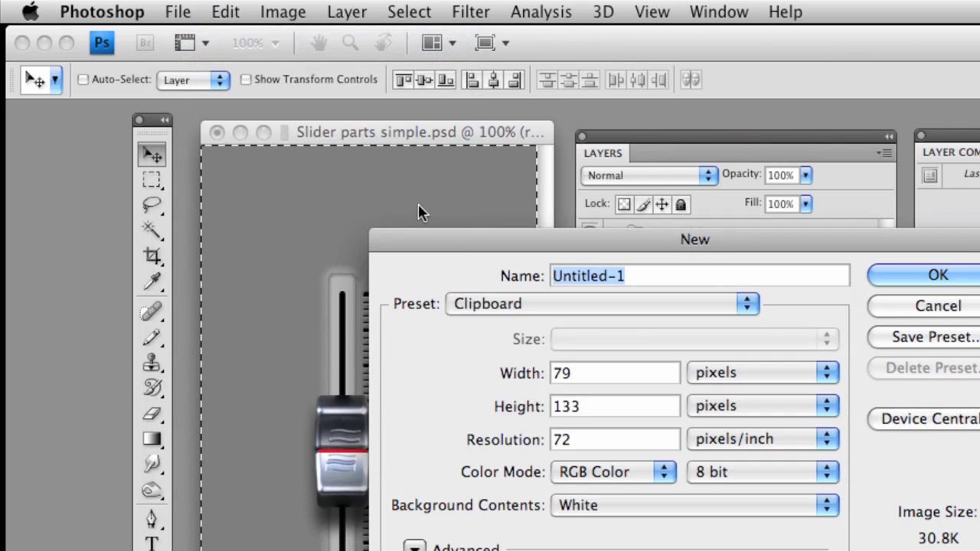
text(slider )
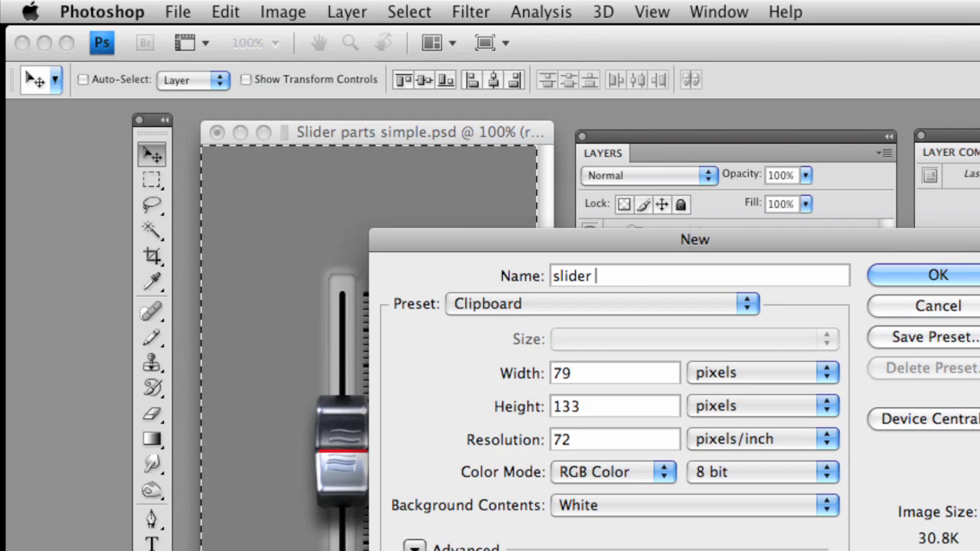
text(knob)
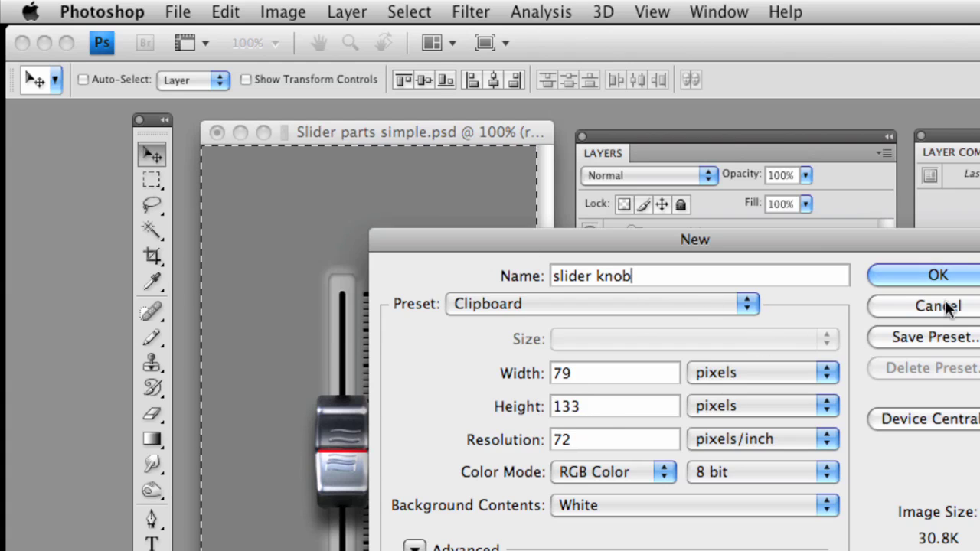
click(939, 278)
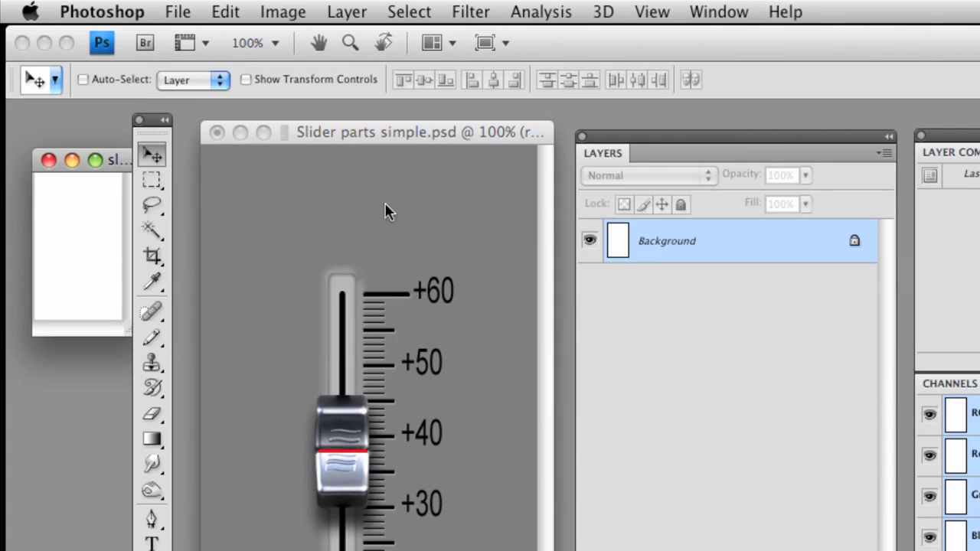
drag(117, 165, 545, 223)
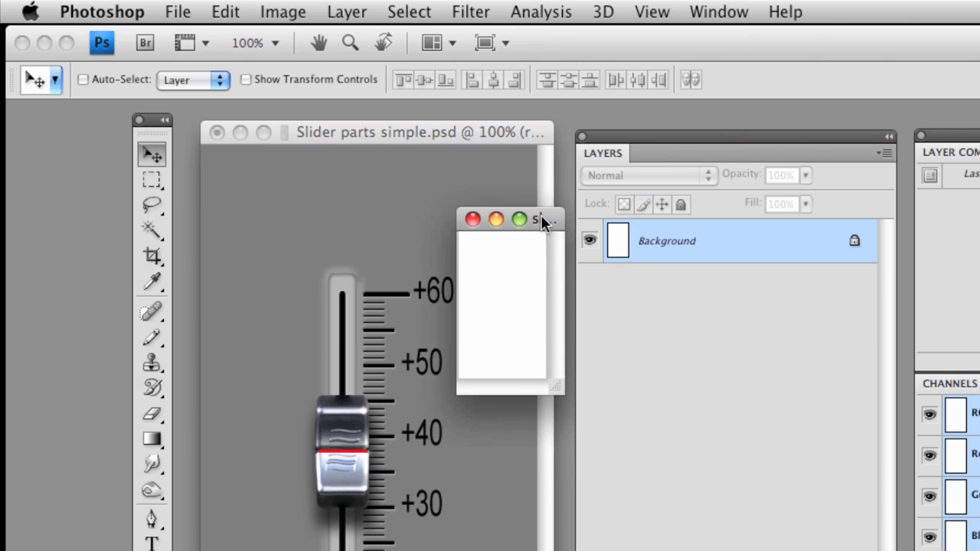
Paste the knob into it and delete the white Background layer.
click(227, 12)
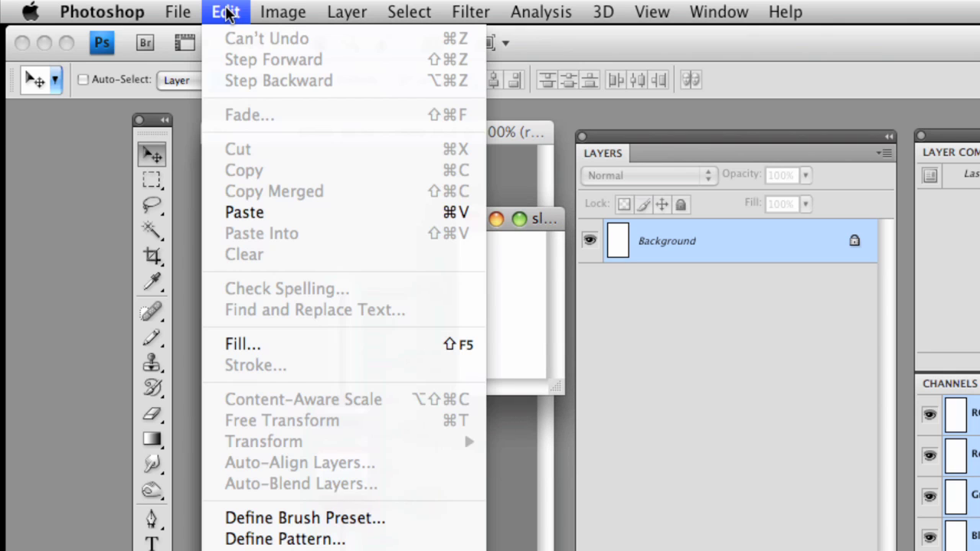
click(256, 215)
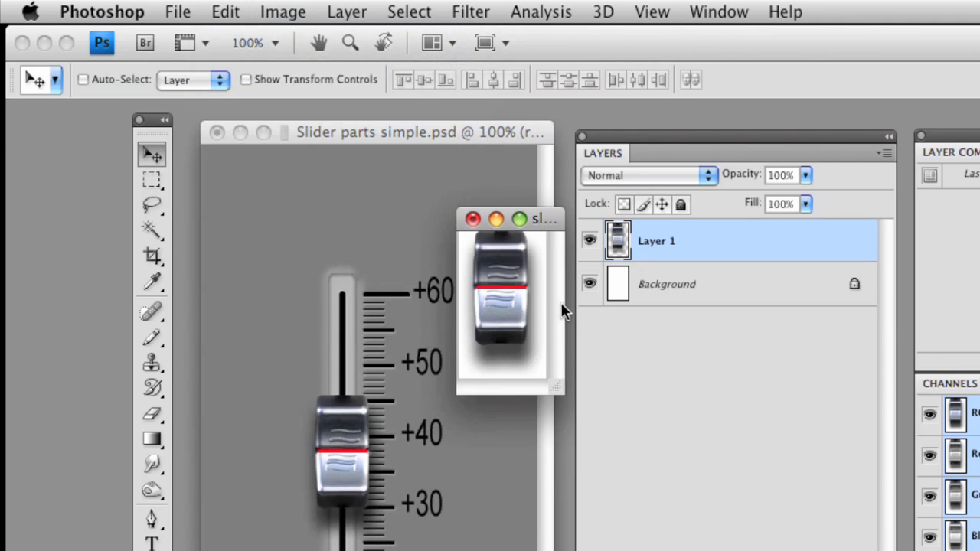
click(696, 291)
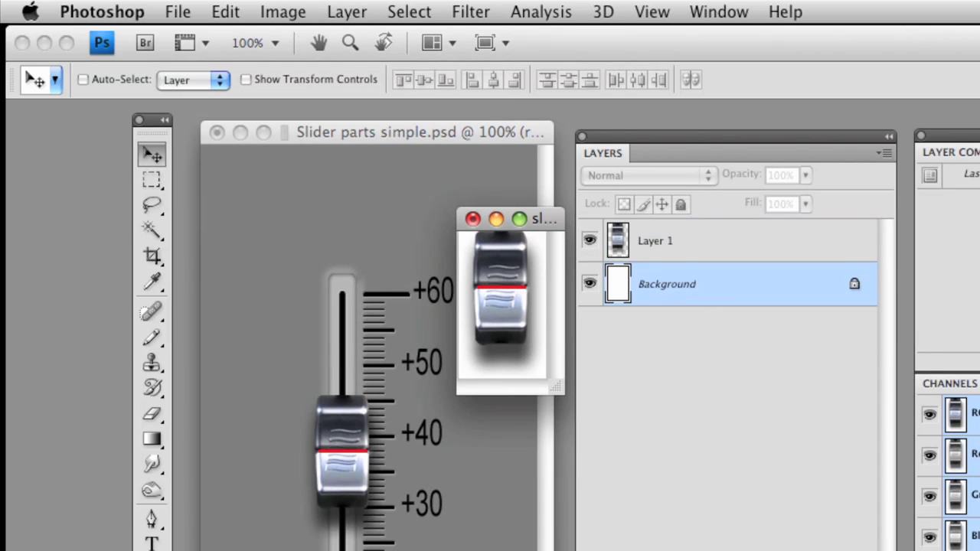
key(Delete)
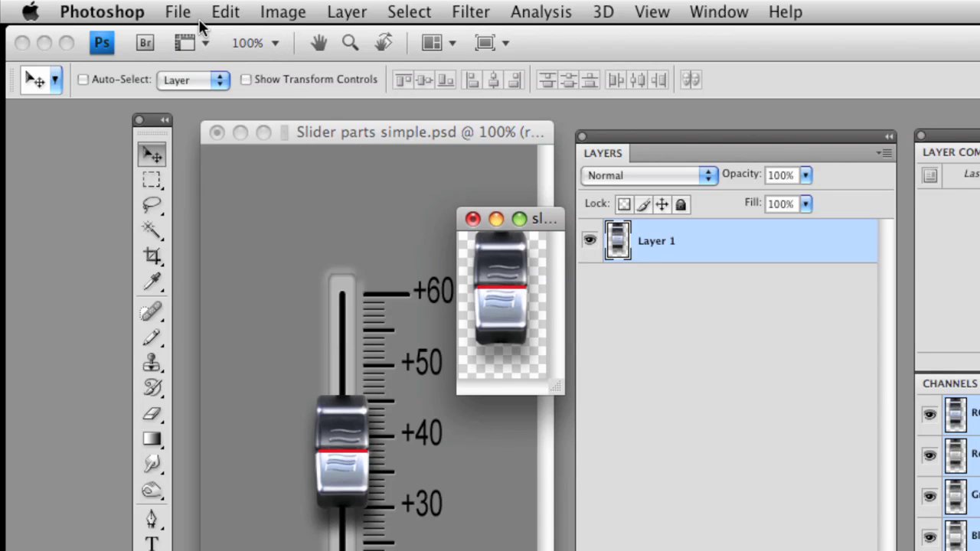
Save the knob via Save for Web as slider-knob.png, then close the slider knob document.
click(173, 12)
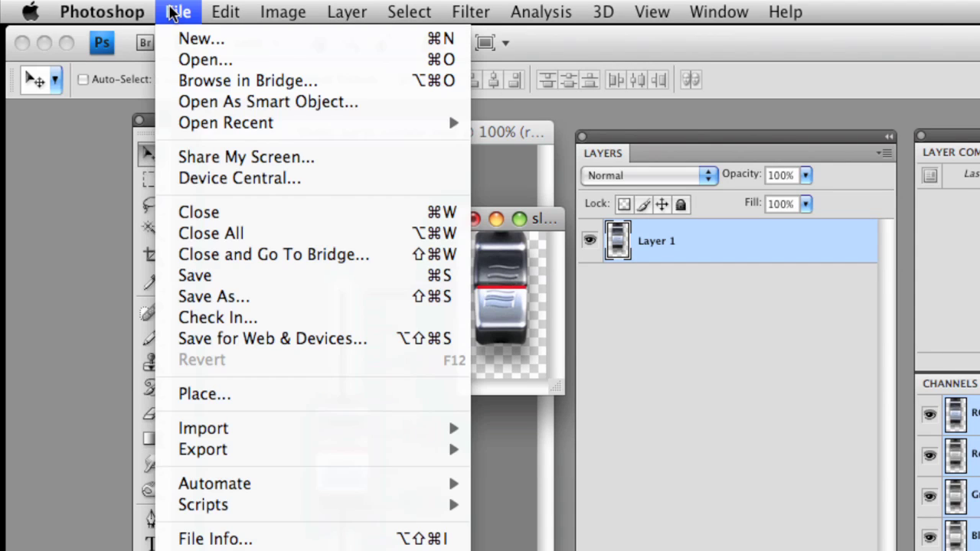
click(283, 341)
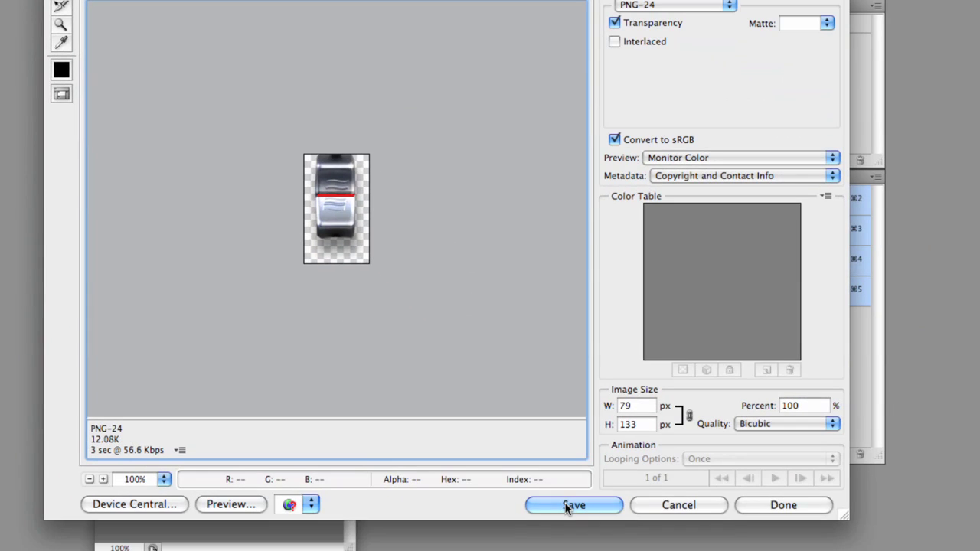
click(574, 507)
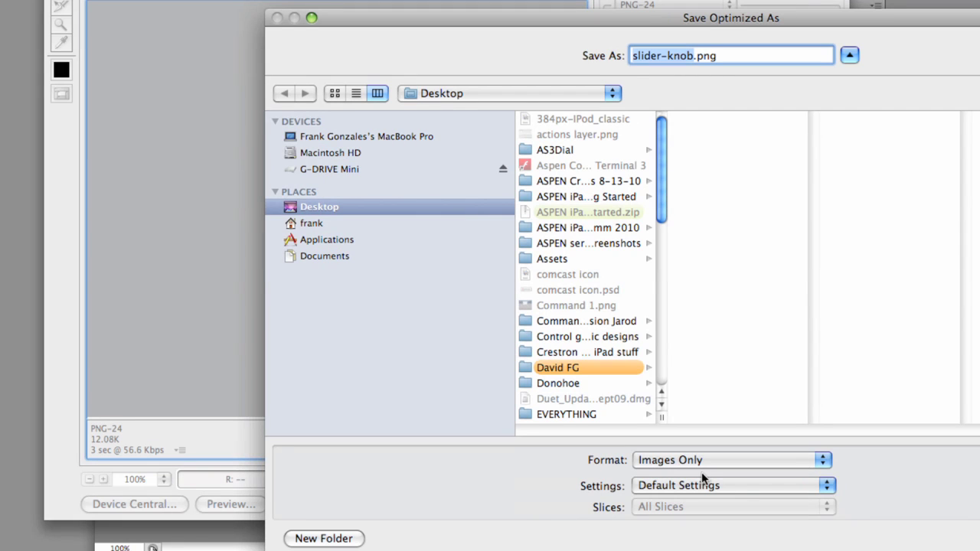
key(Return)
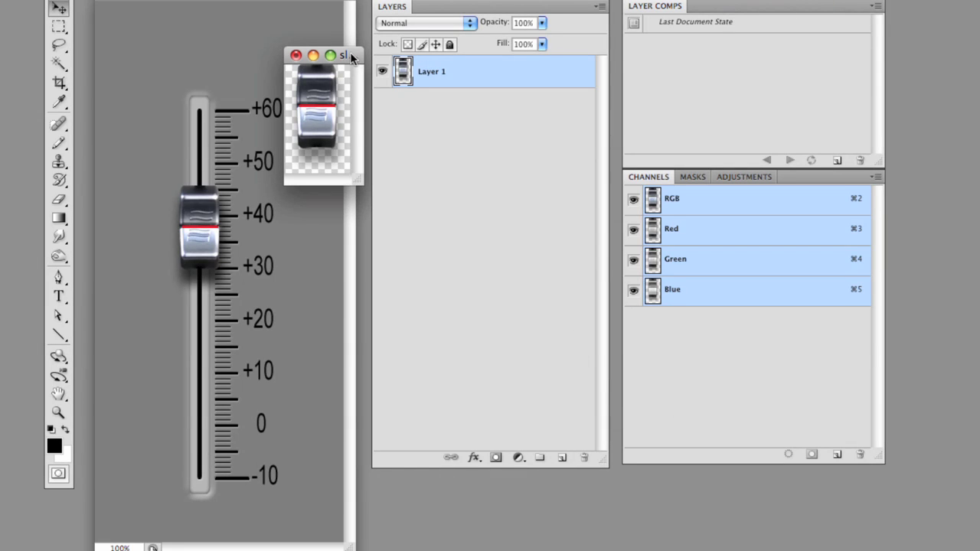
drag(347, 55, 337, 141)
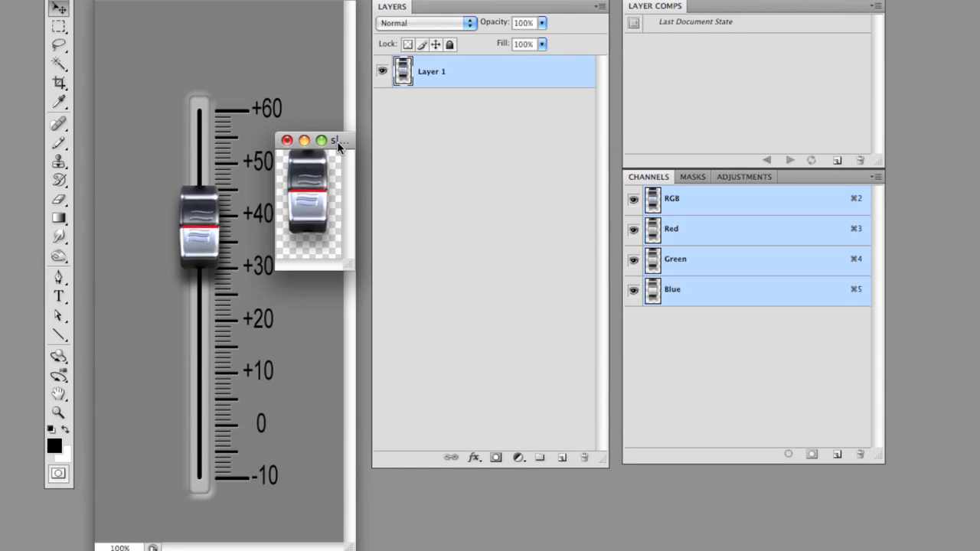
click(287, 141)
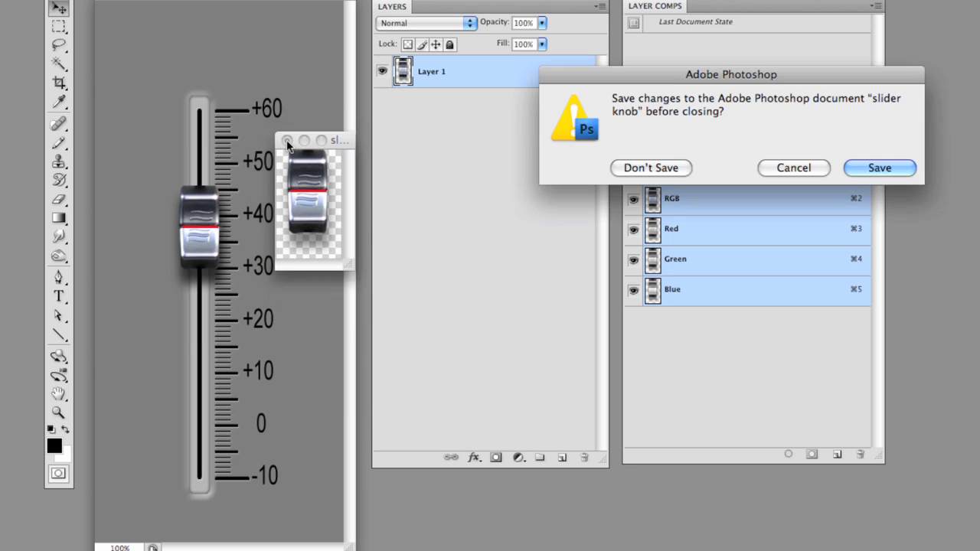
Discard the knob document's changes, deselect, and hide the merged knob layer and Knob group.
click(638, 170)
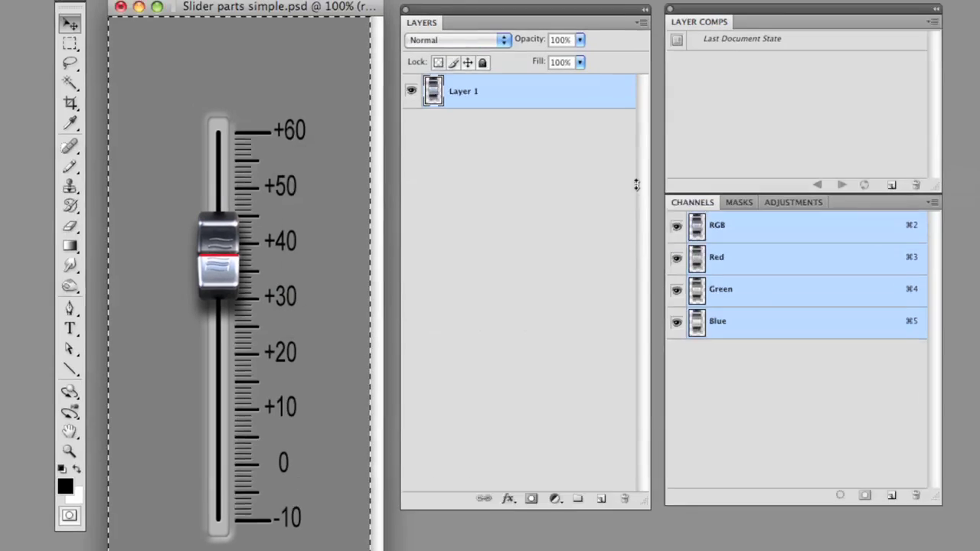
click(701, 432)
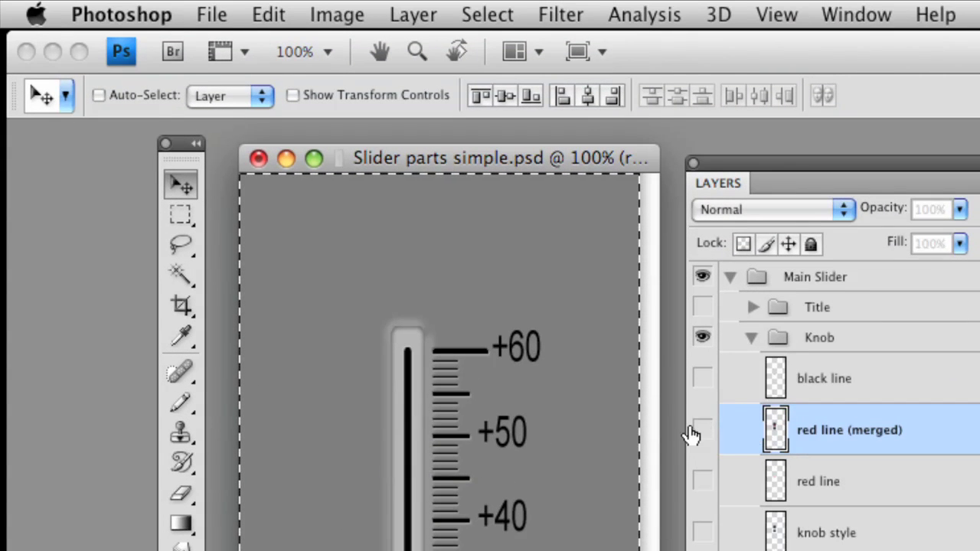
click(347, 13)
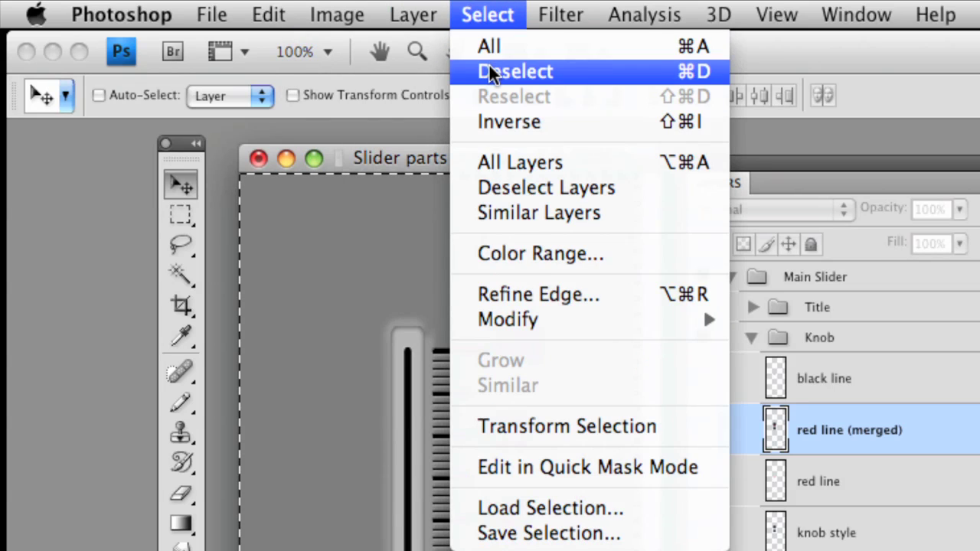
click(490, 72)
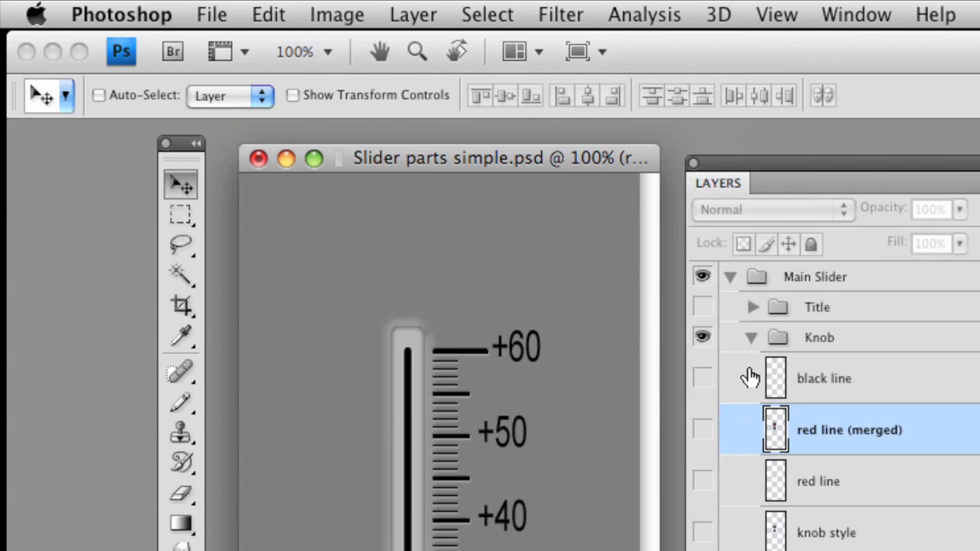
click(752, 338)
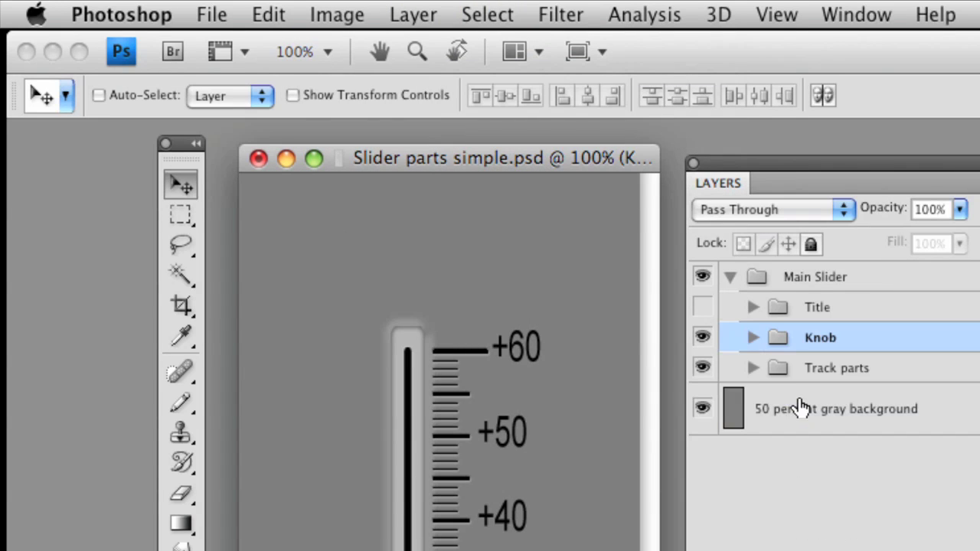
click(703, 338)
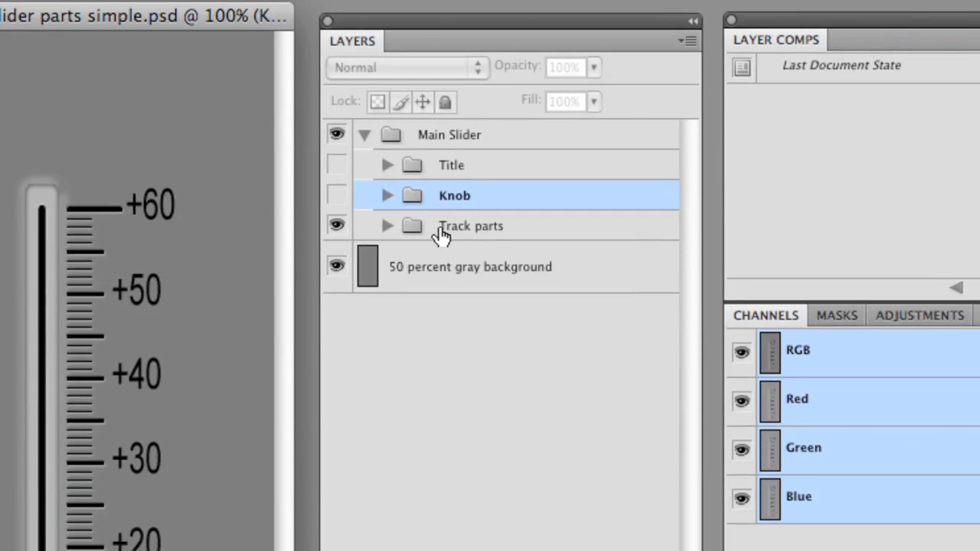
Merge the range value, indicator lines and track groups into 'range value (merged)'.
click(385, 228)
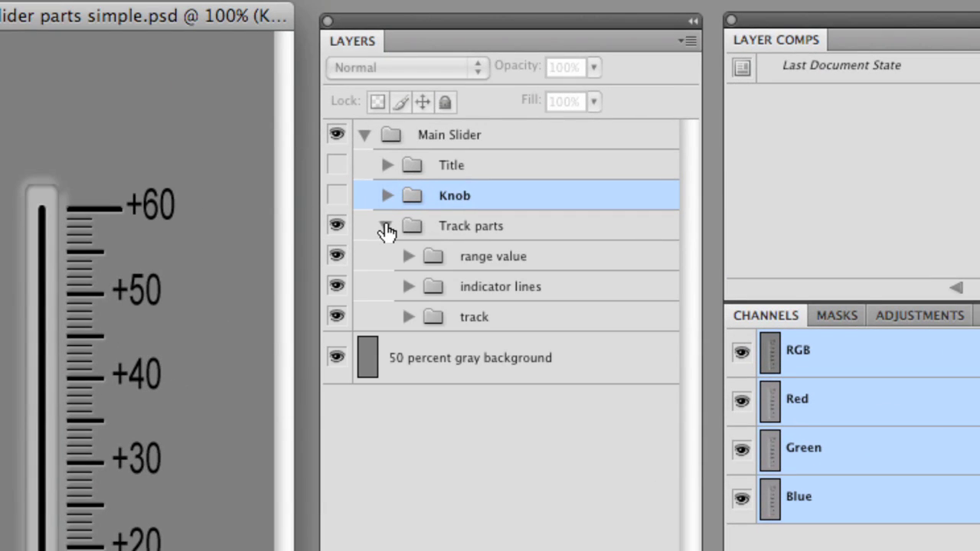
click(385, 229)
click(387, 229)
click(458, 261)
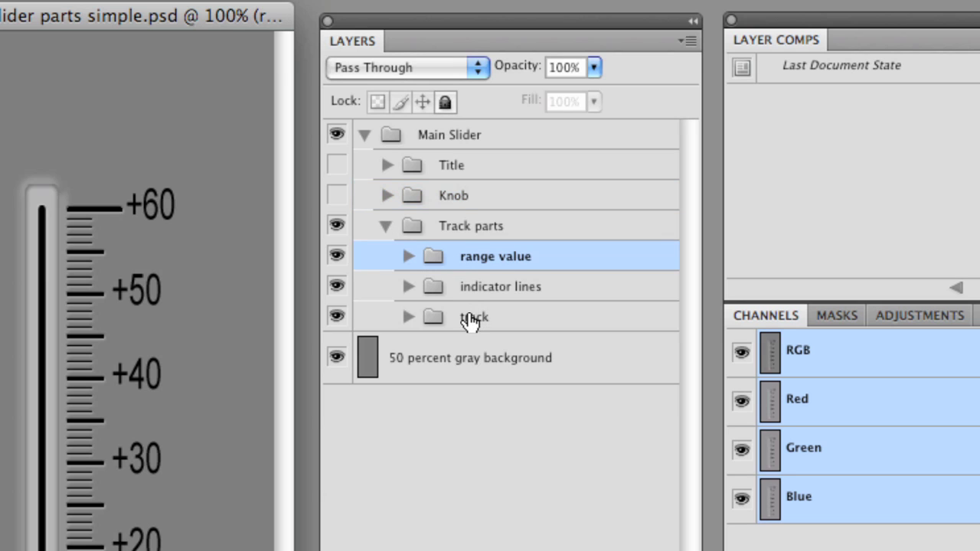
shift+click(469, 321)
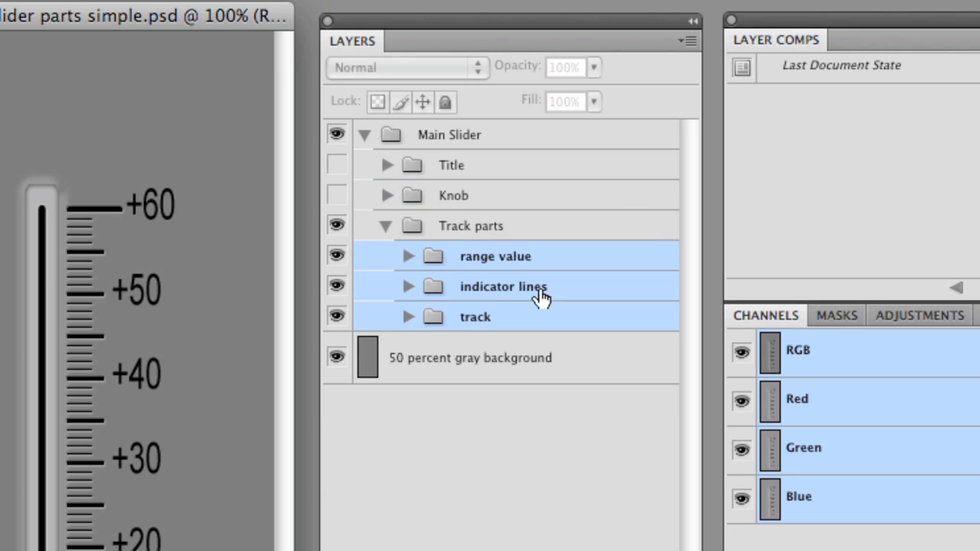
click(689, 42)
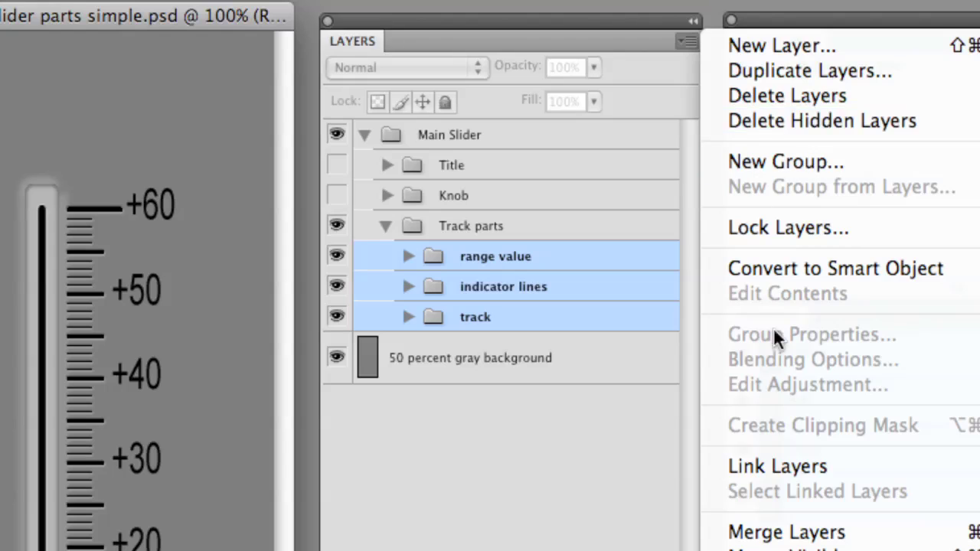
click(786, 534)
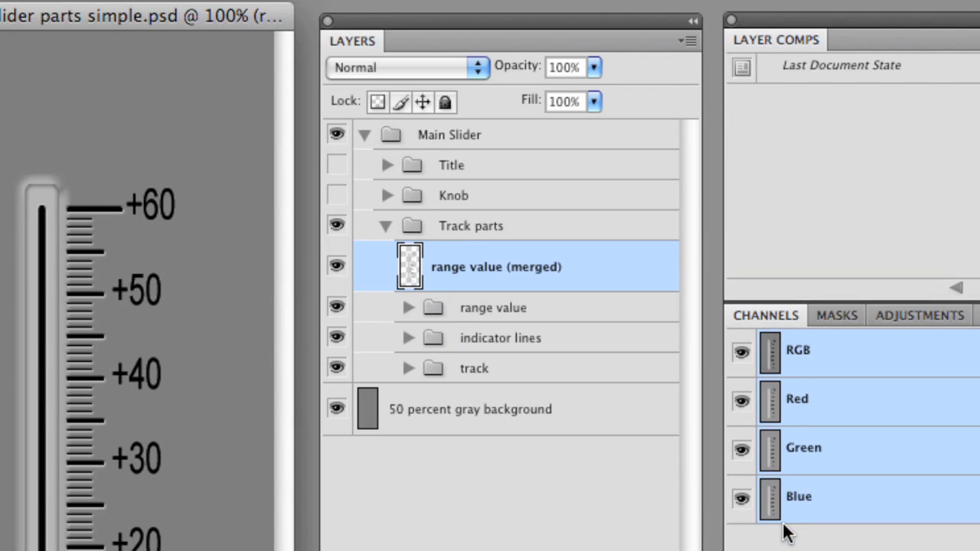
click(338, 268)
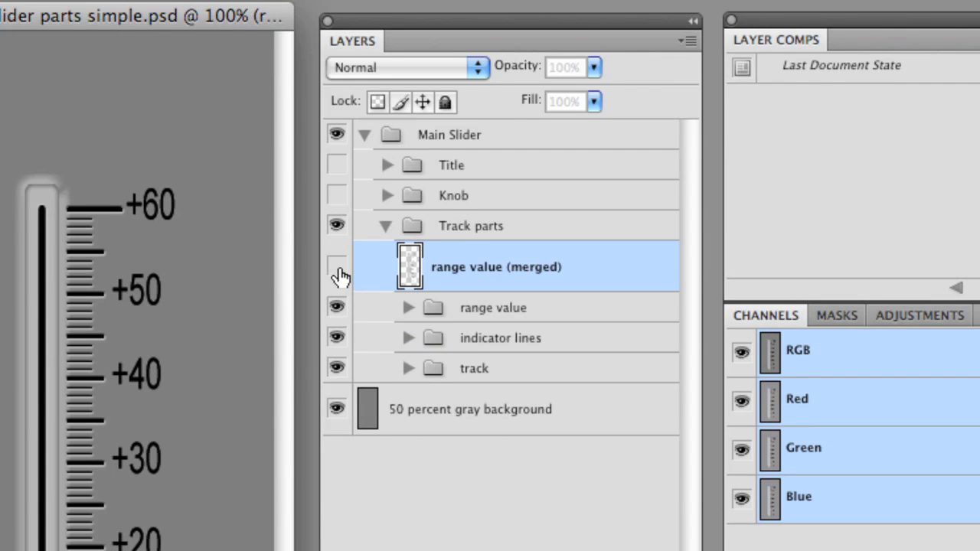
click(337, 267)
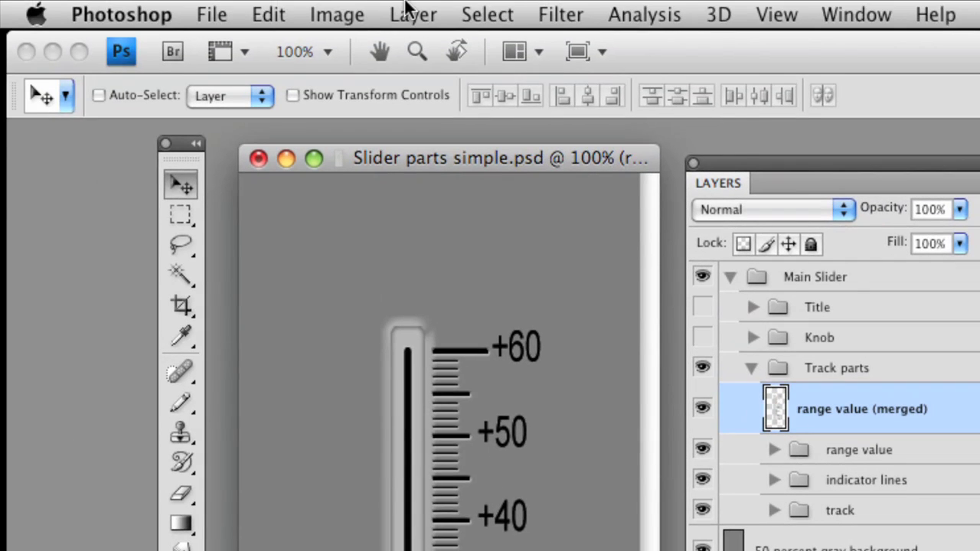
Select the whole canvas and copy the merged track artwork.
click(476, 14)
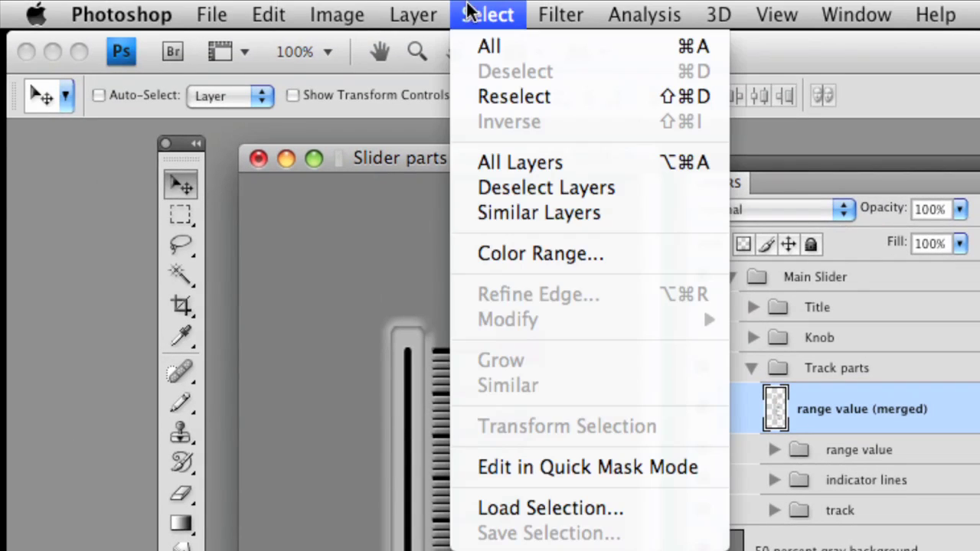
click(474, 40)
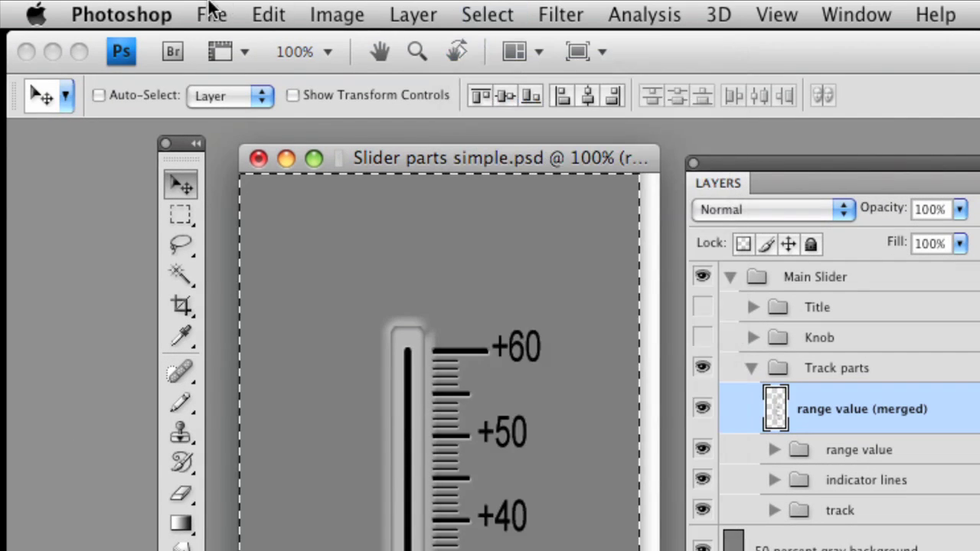
click(269, 15)
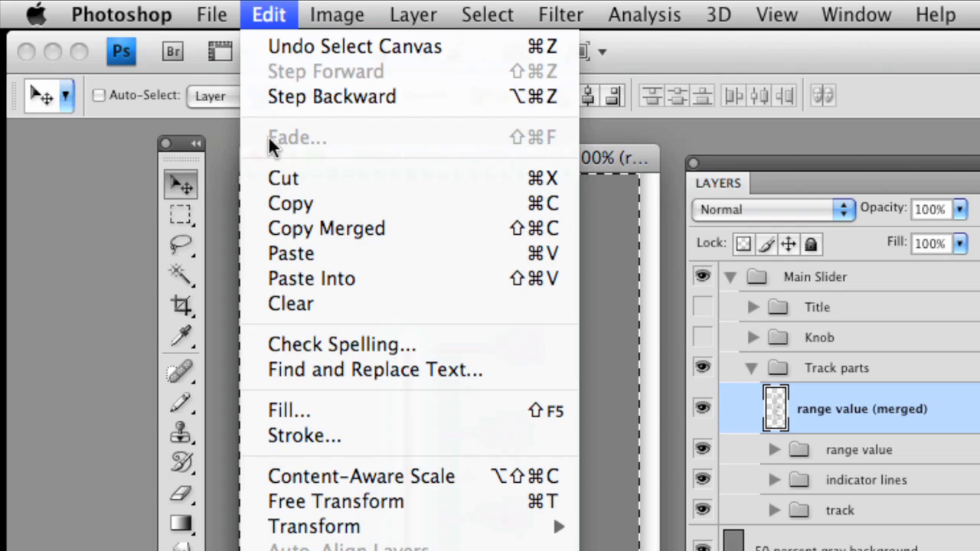
click(278, 203)
Create a new 122×504 pixel clipboard-sized document named 'slider track'.
click(212, 15)
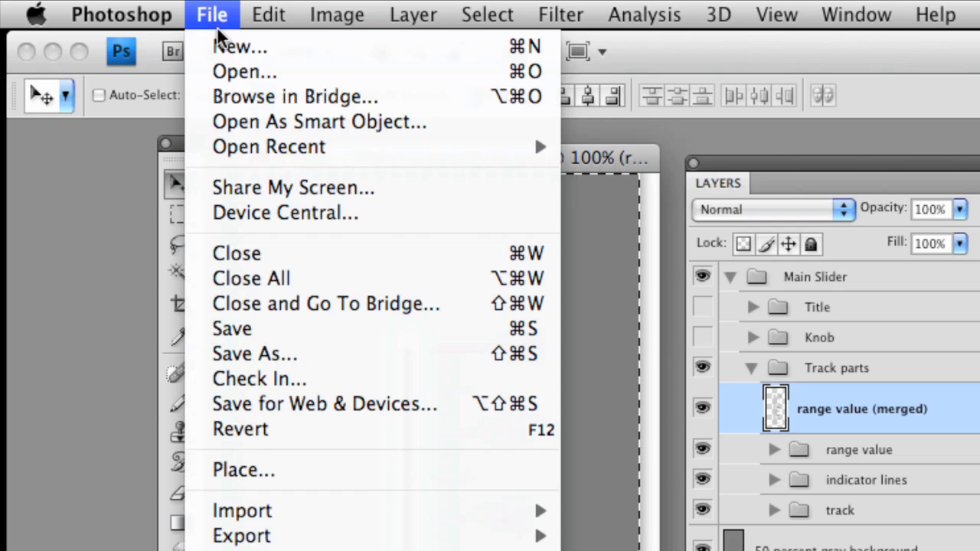
click(219, 36)
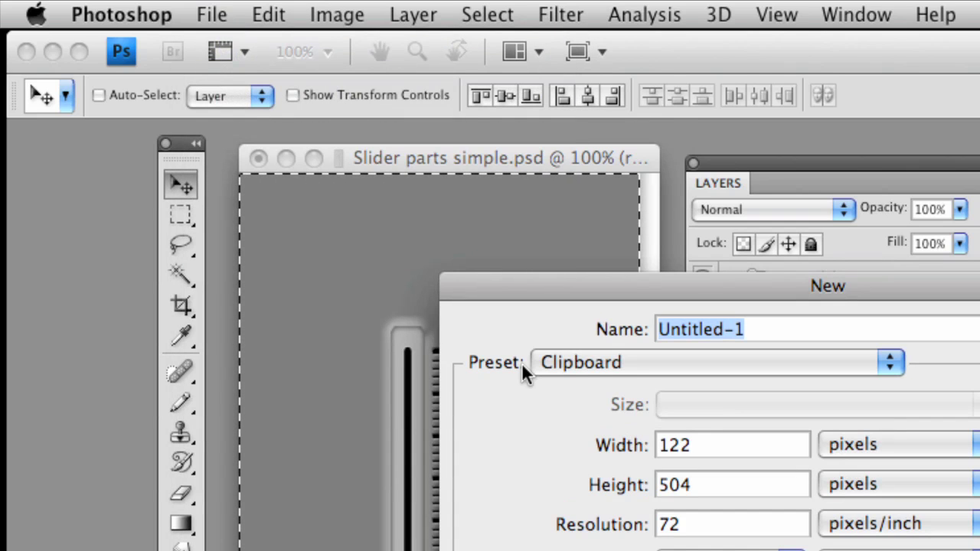
text(sli)
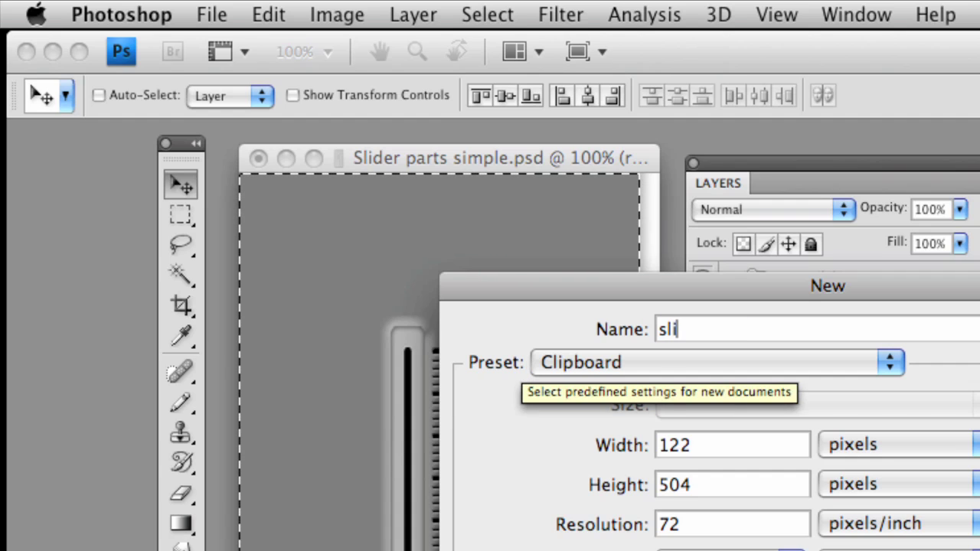
text(der trac)
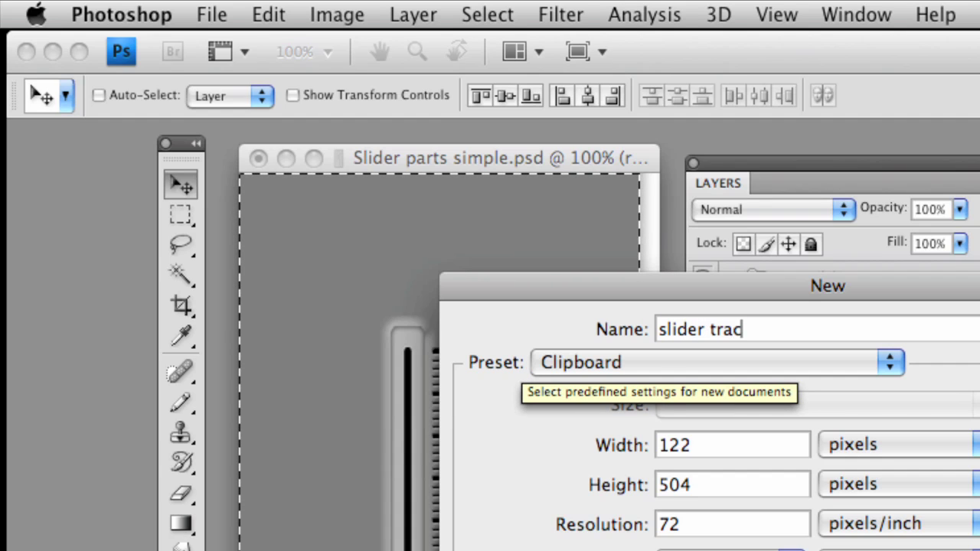
text(k)
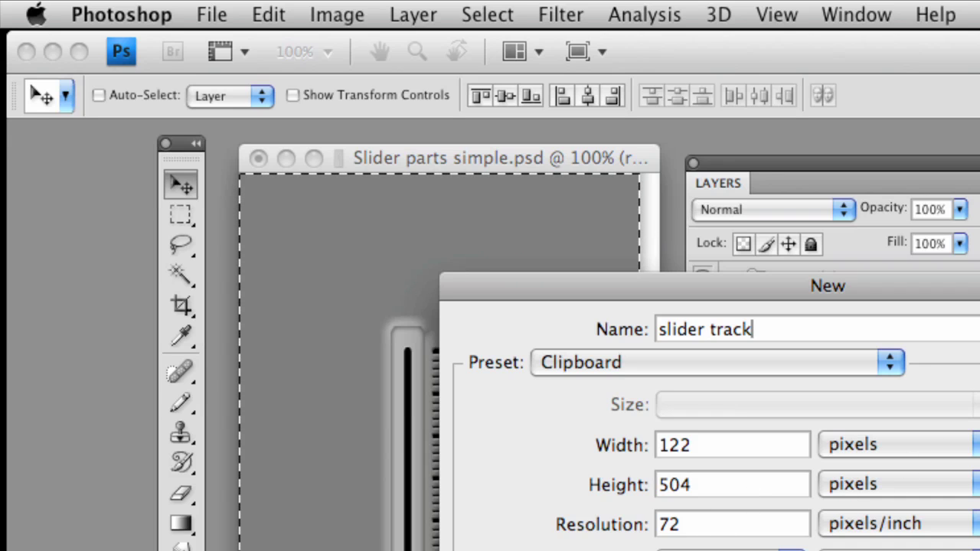
key(Return)
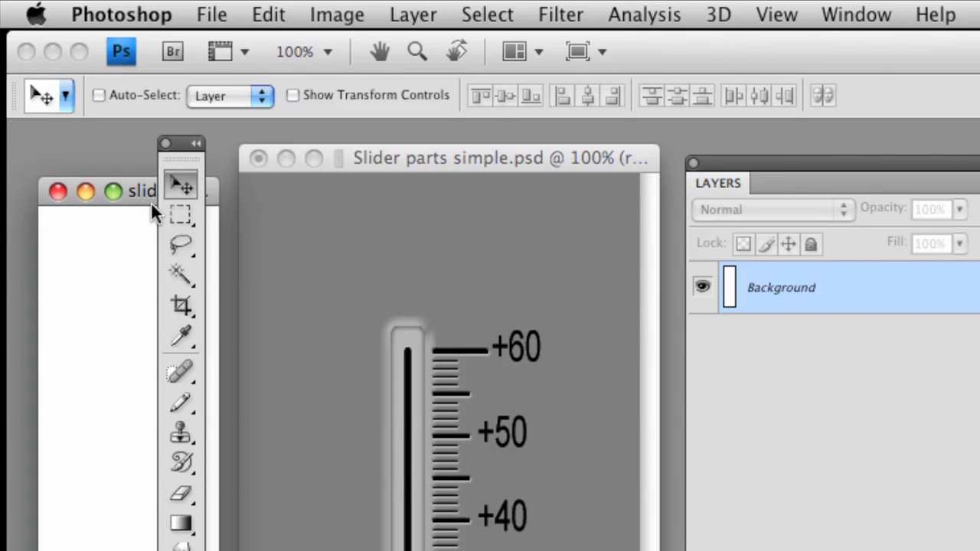
Paste the merged track artwork into the slider track document as Layer 1.
drag(144, 197, 570, 191)
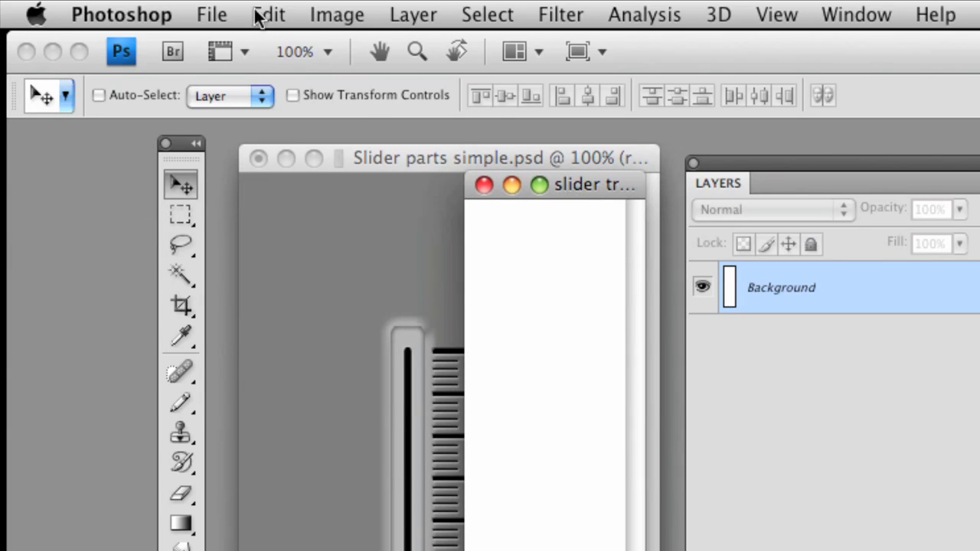
click(212, 9)
mouse_move(249, 9)
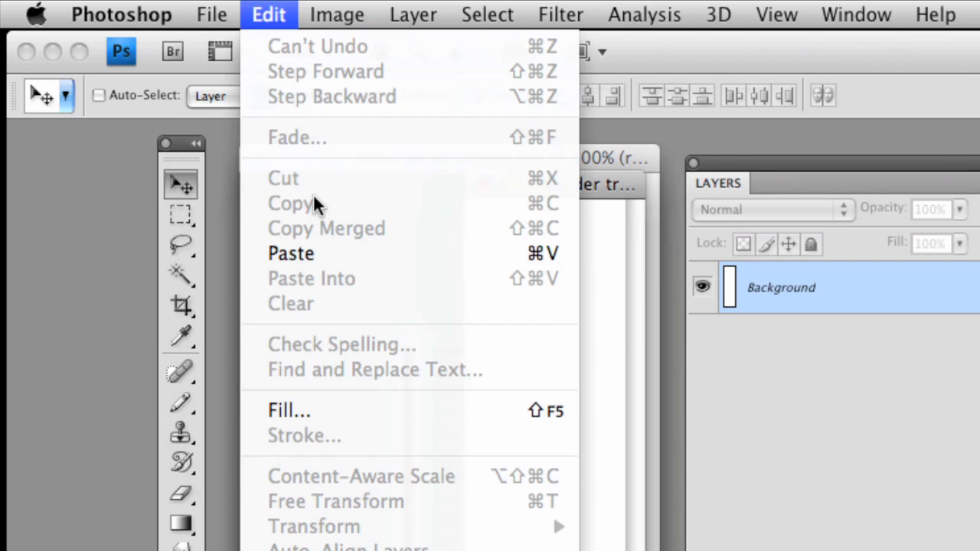
click(309, 254)
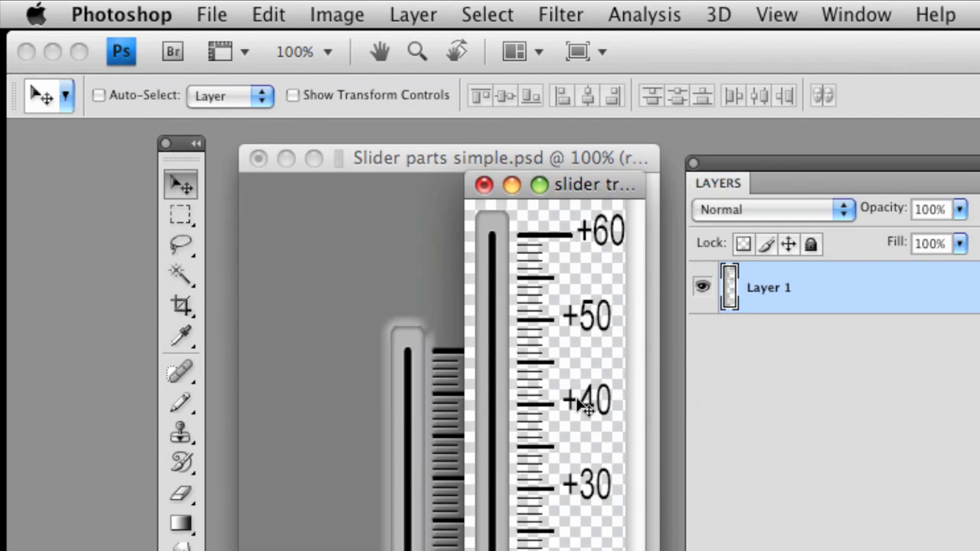
drag(583, 188, 603, 256)
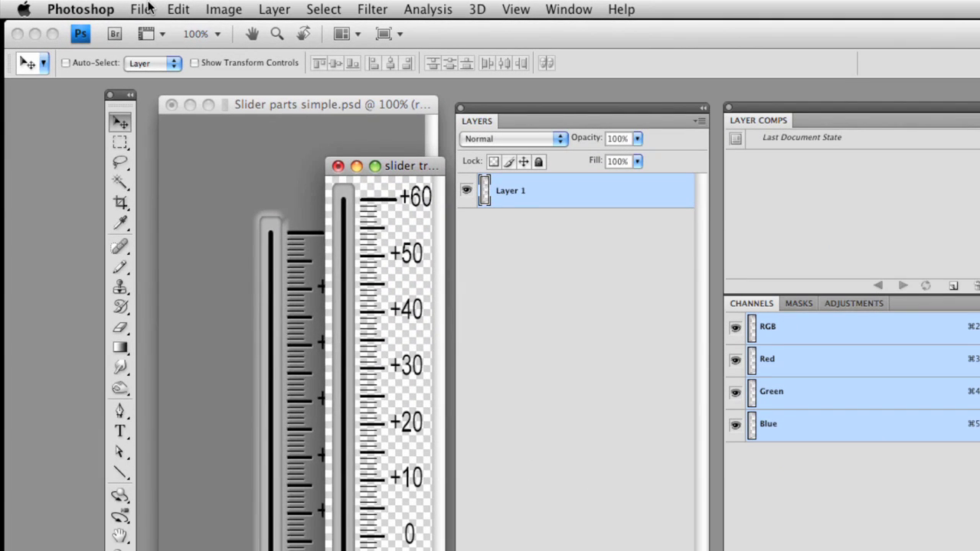
Save the slider track for web as a PNG-24 named slider-track.png on the Desktop.
click(143, 9)
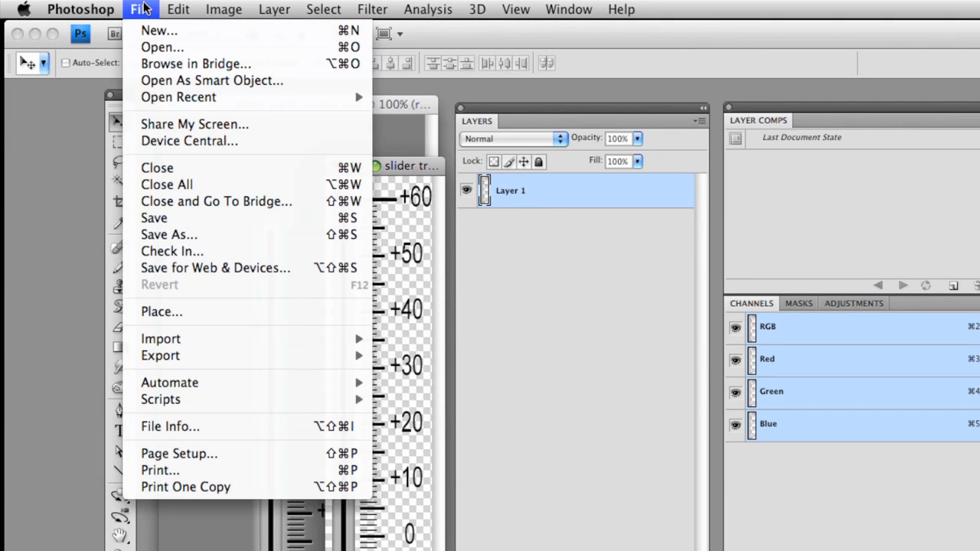
click(170, 268)
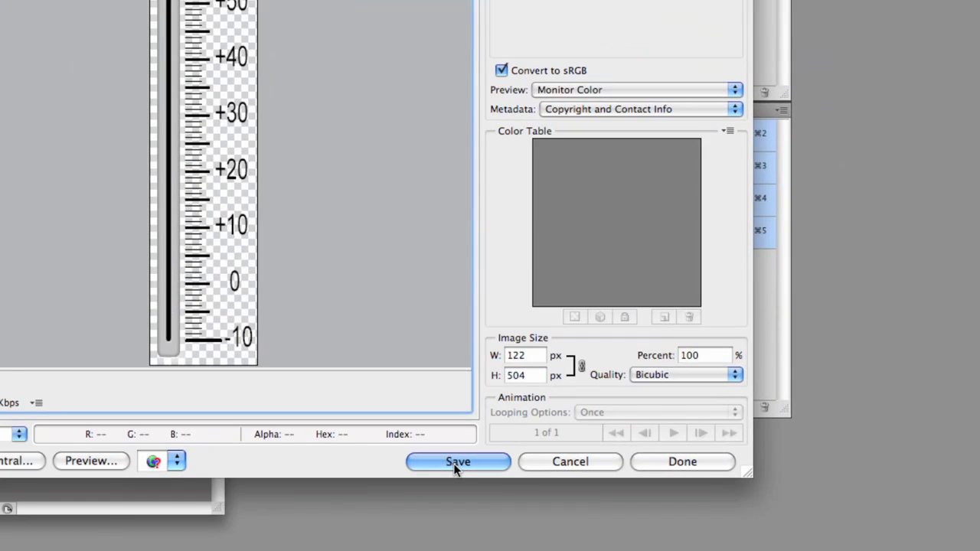
click(486, 502)
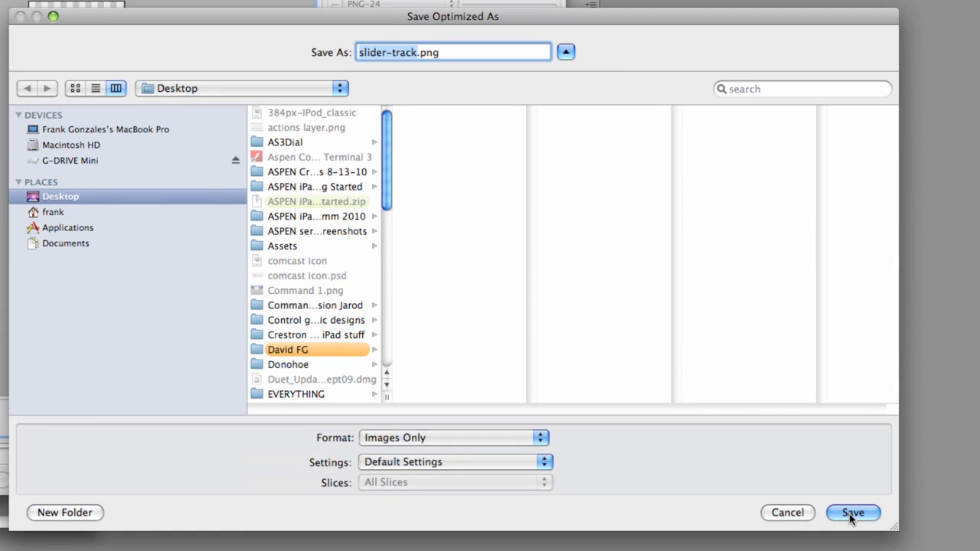
click(851, 514)
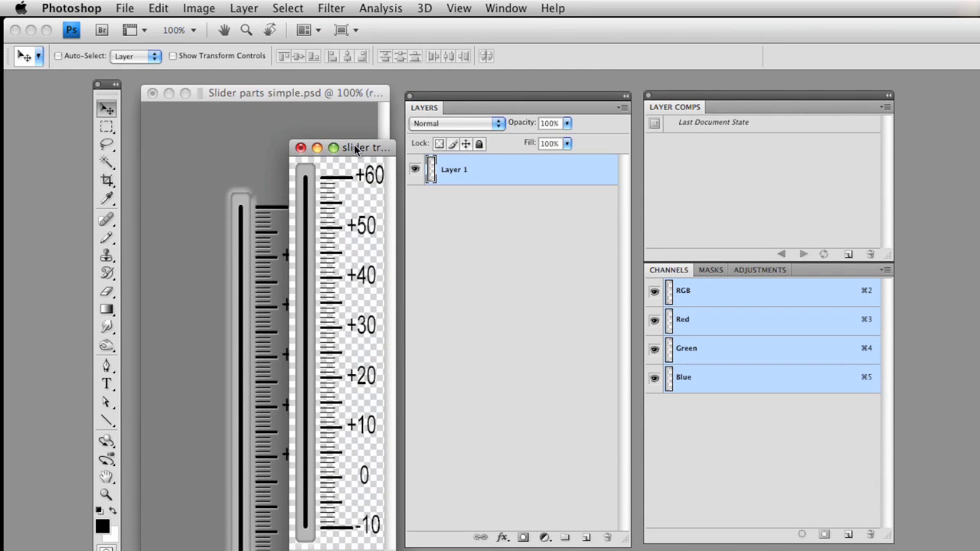
drag(356, 149, 280, 265)
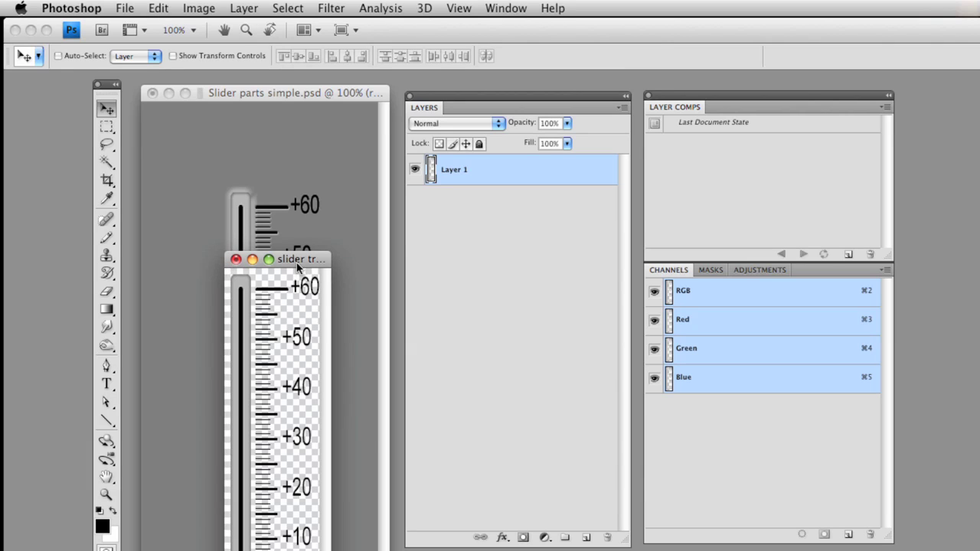
drag(297, 265, 329, 269)
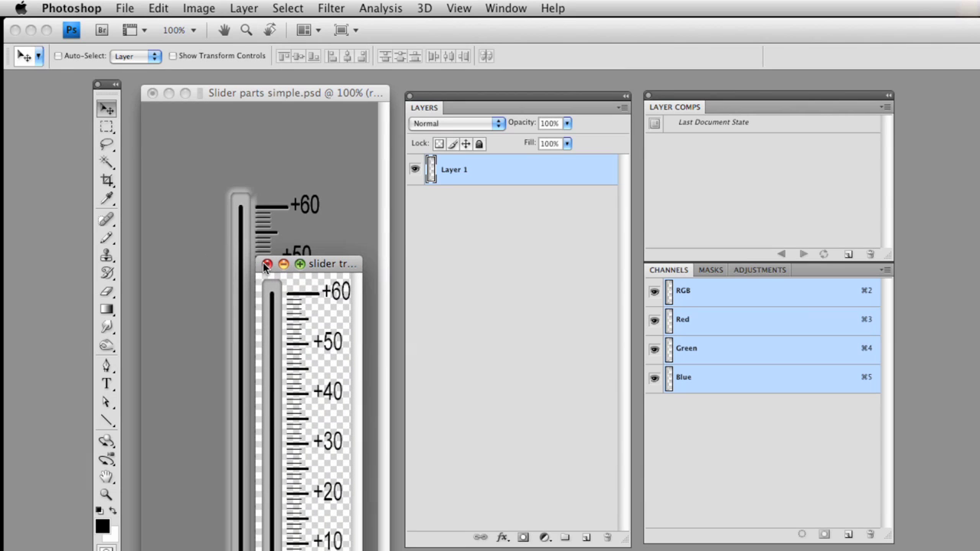